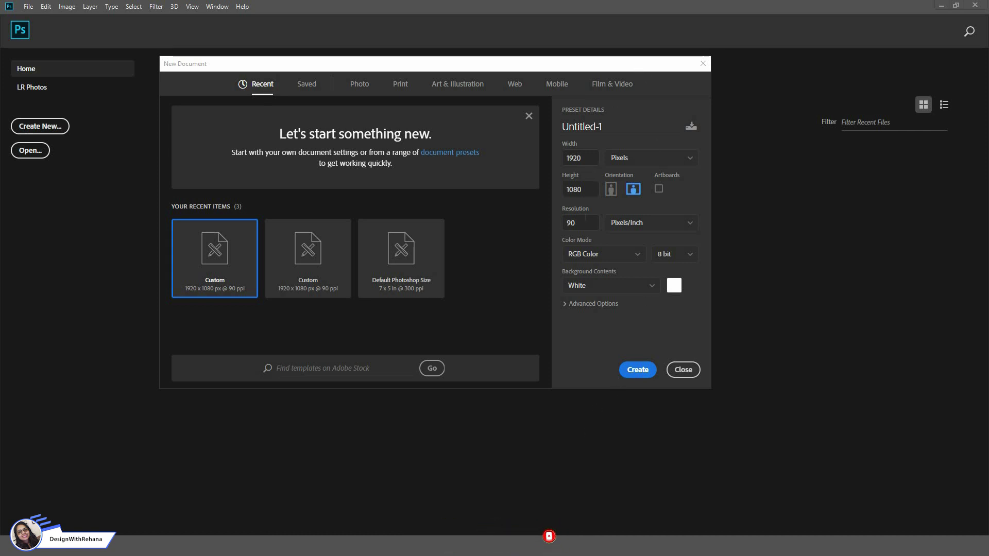
Step: Create the 1920×1080 document with a white background, keeping the default values
double_click(576, 158)
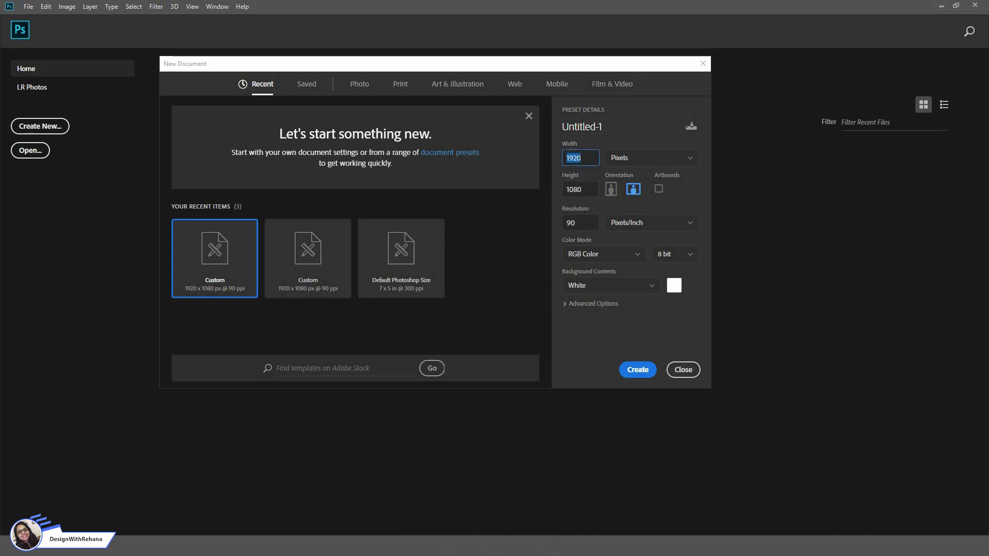
left_click(636, 371)
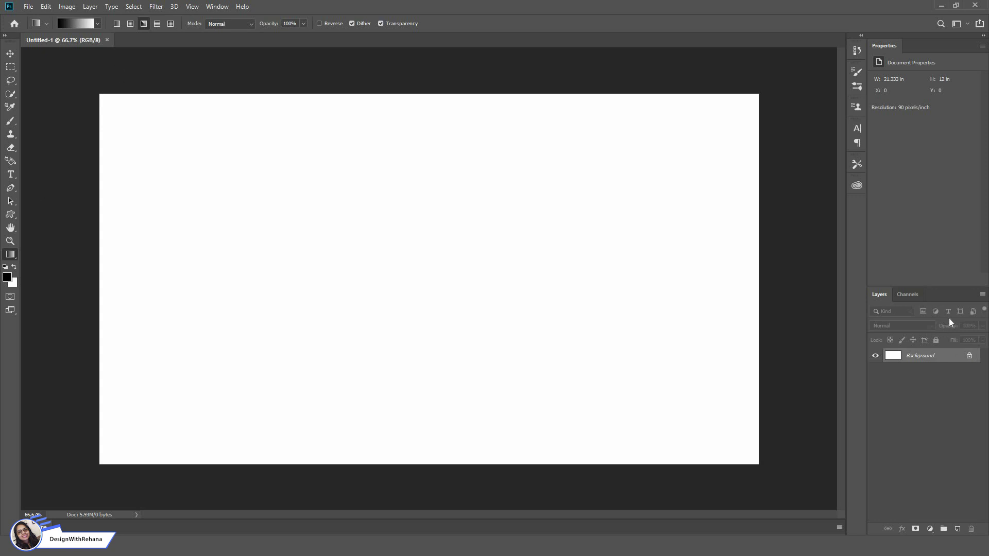
Step: Unlock the Background layer and add 'GRADIENTS' in A Big Deal font on the canvas
left_click(969, 356)
key("h")
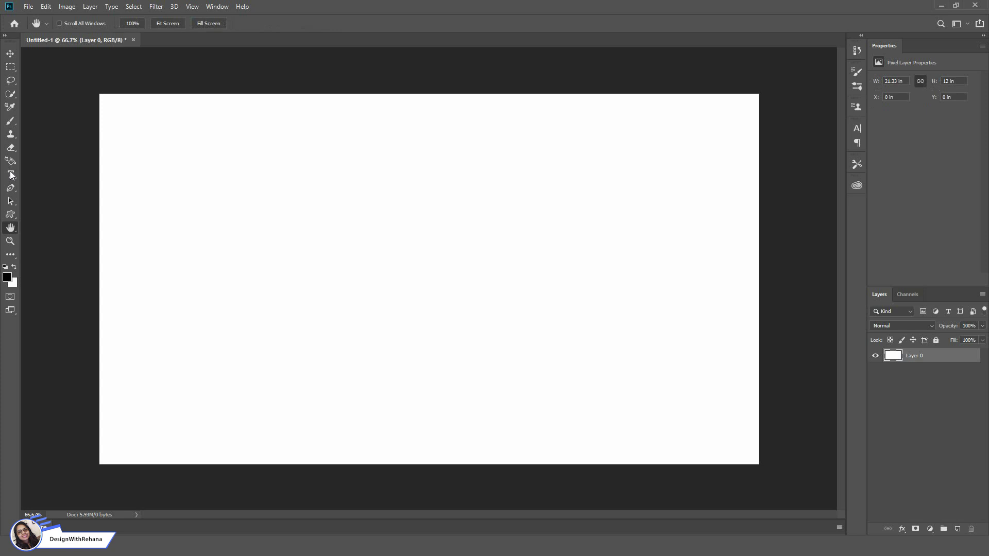
left_click(11, 174)
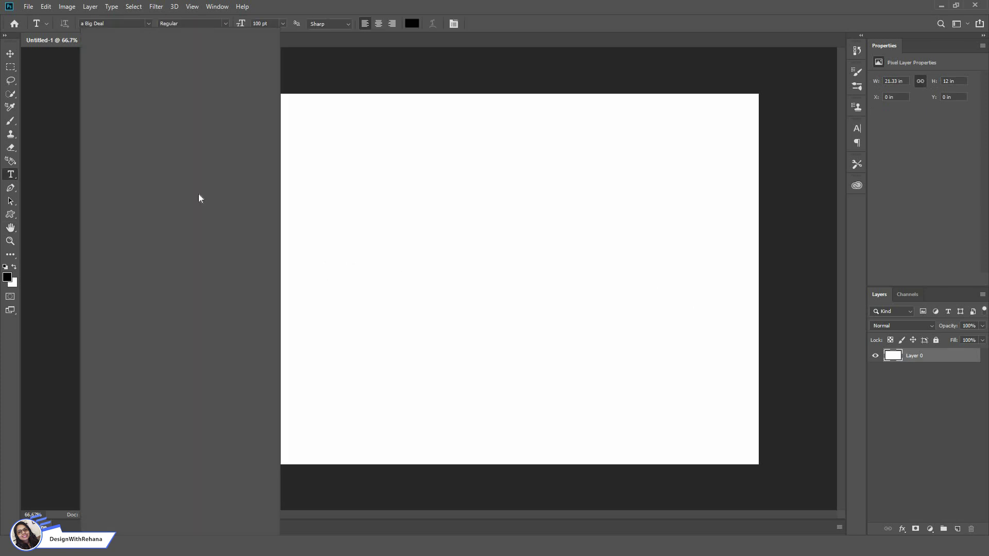
left_click(149, 24)
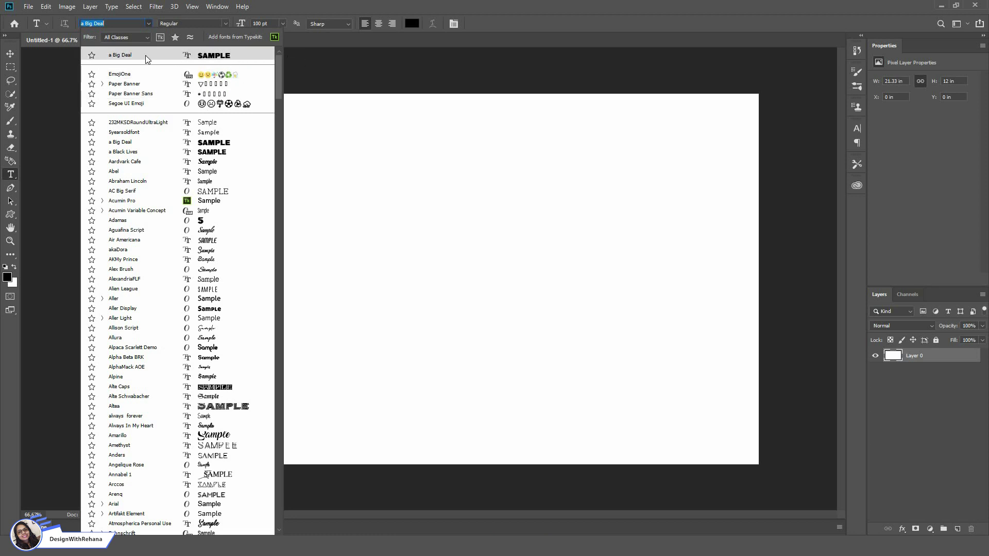
left_click(147, 28)
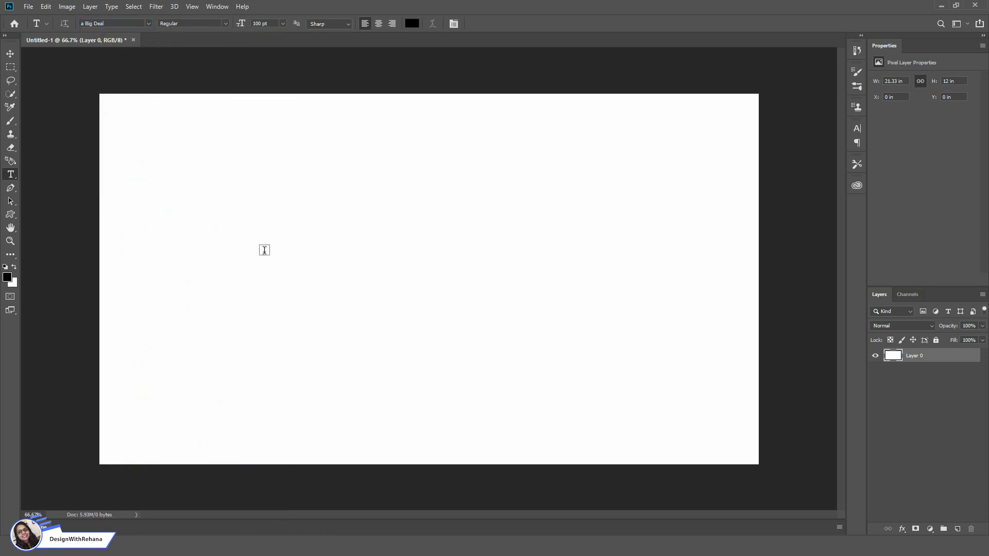
left_click(280, 267)
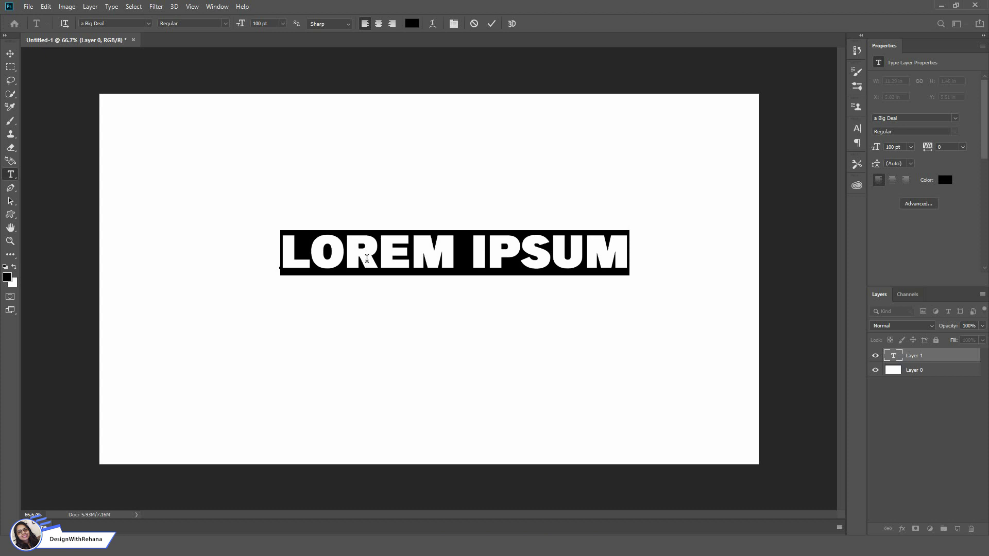
key("BackSpace")
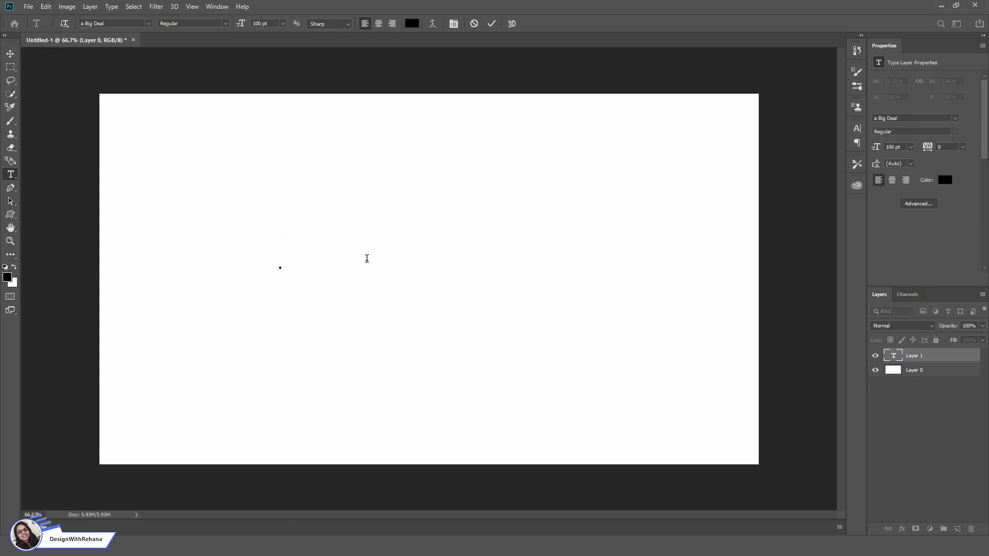
type("GRA")
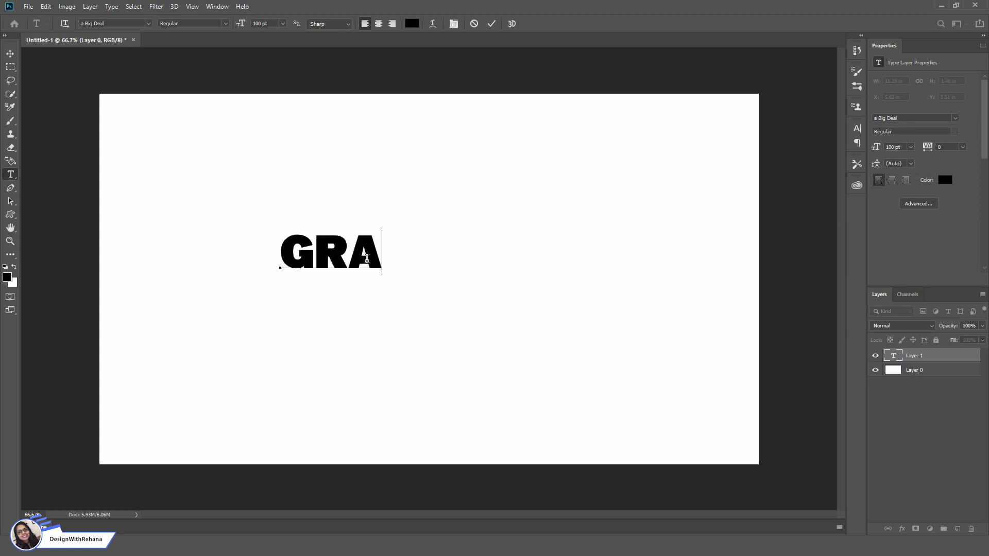
type("DIENT")
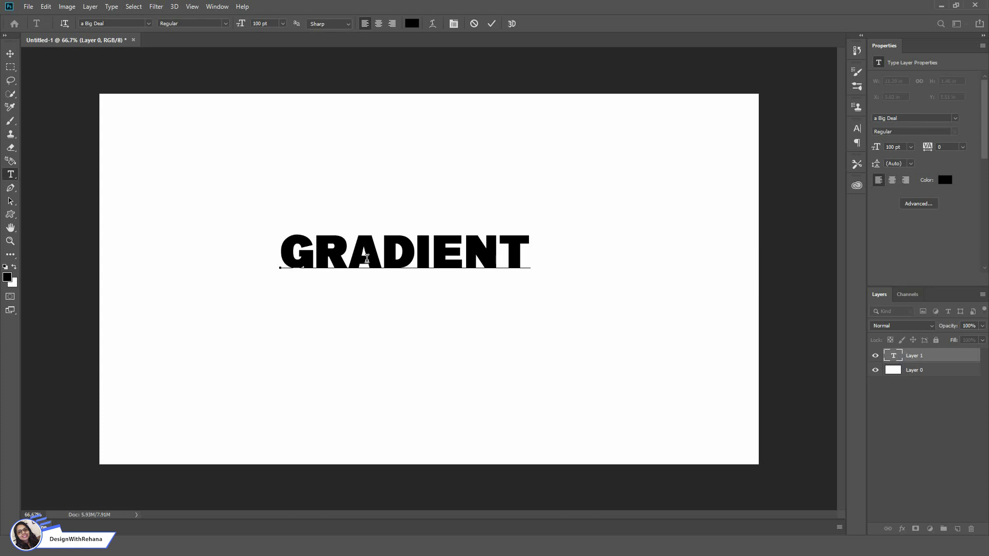
type("S")
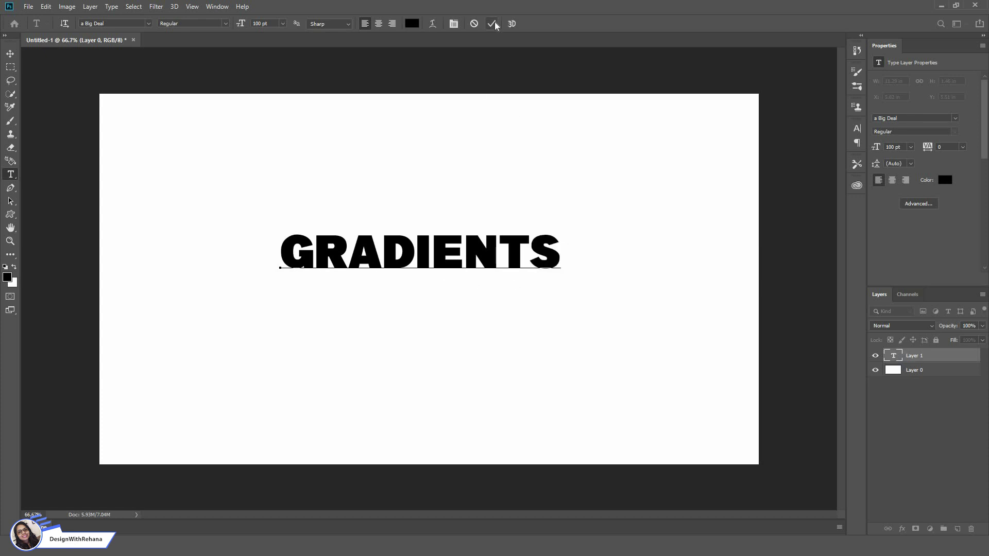
left_click(491, 24)
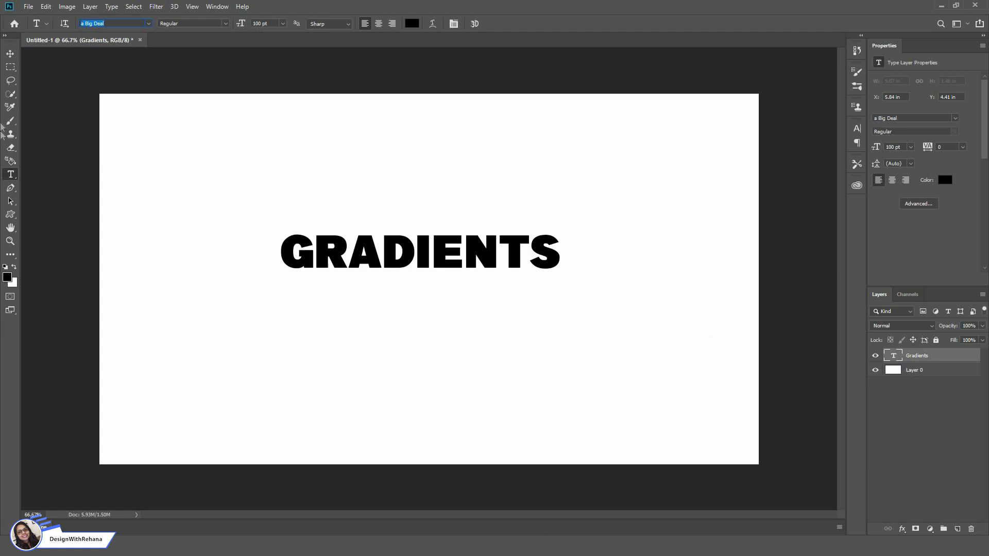
Step: Move the GRADIENTS text to the centre of the canvas
left_click(10, 53)
left_click_drag(477, 265, 489, 279)
key("ctrl+alt+a")
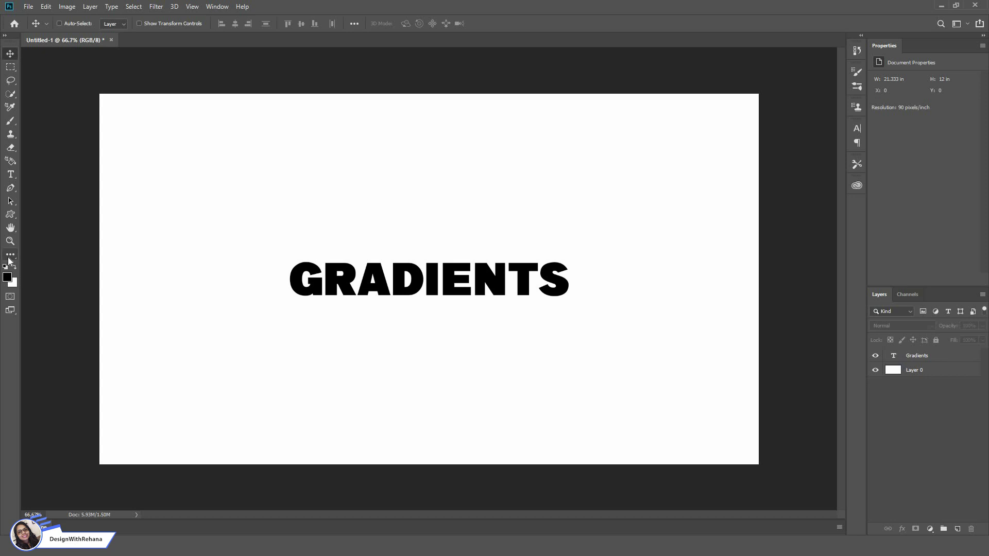
Step: Select the Gradient Tool and make Layer 0 the active layer
key("g")
left_click(9, 255)
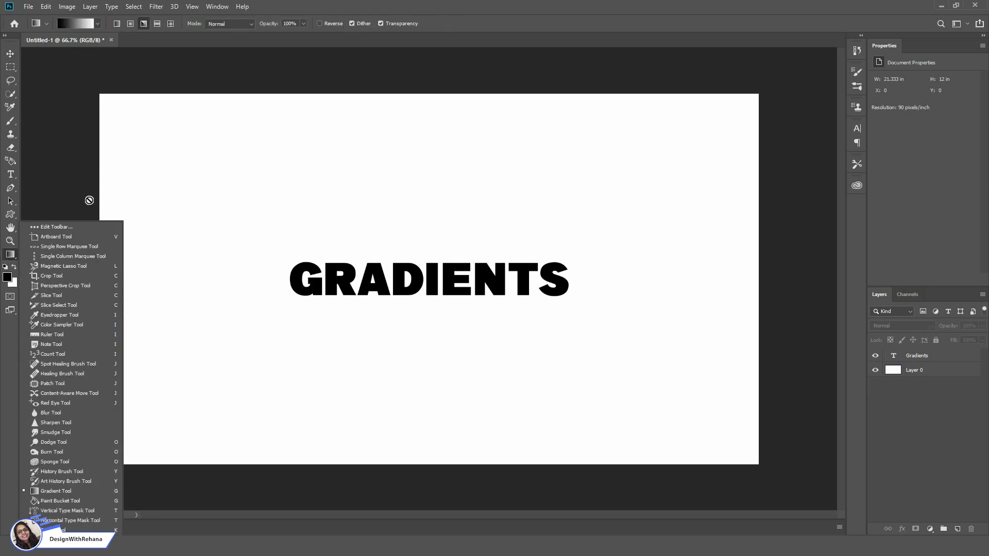
left_click(75, 492)
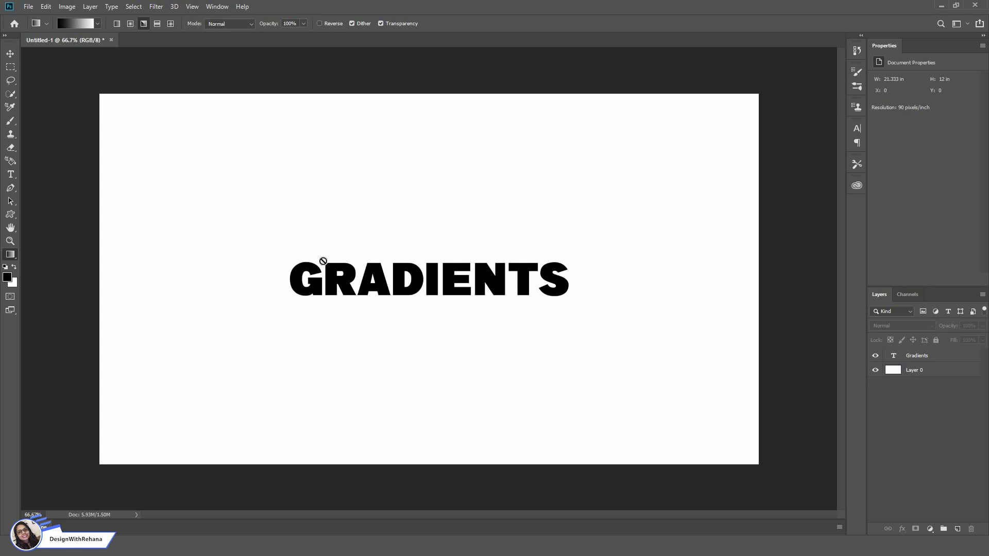
key("alt+bracketleft")
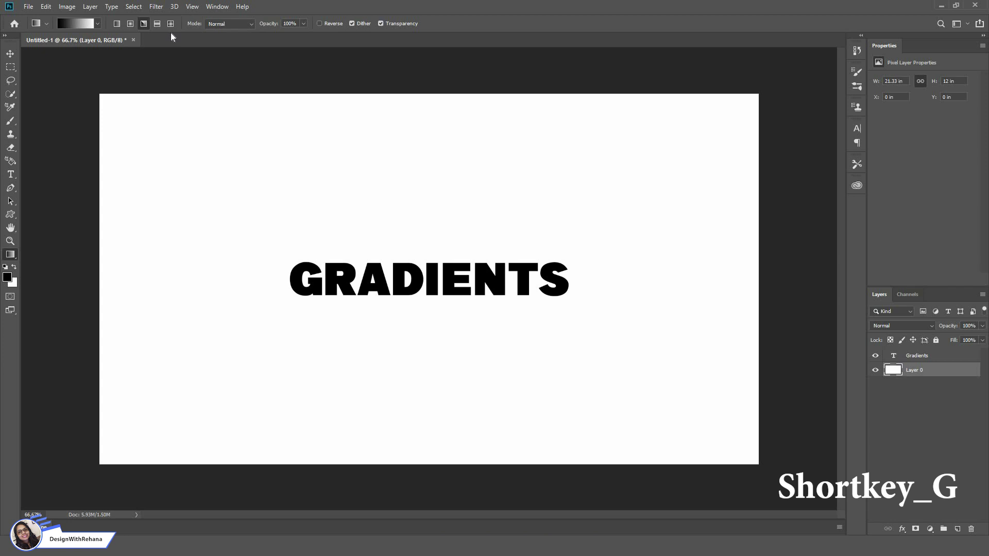
Step: Compare the Foreground to Transparent preset, then keep Foreground to Background in the Gradient Editor
left_click(72, 27)
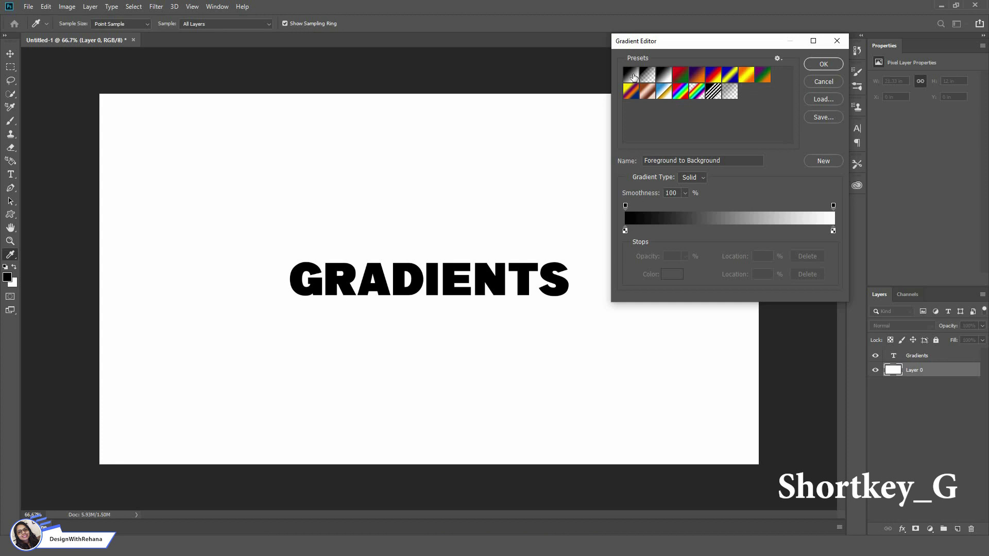
left_click(648, 77)
left_click(640, 77)
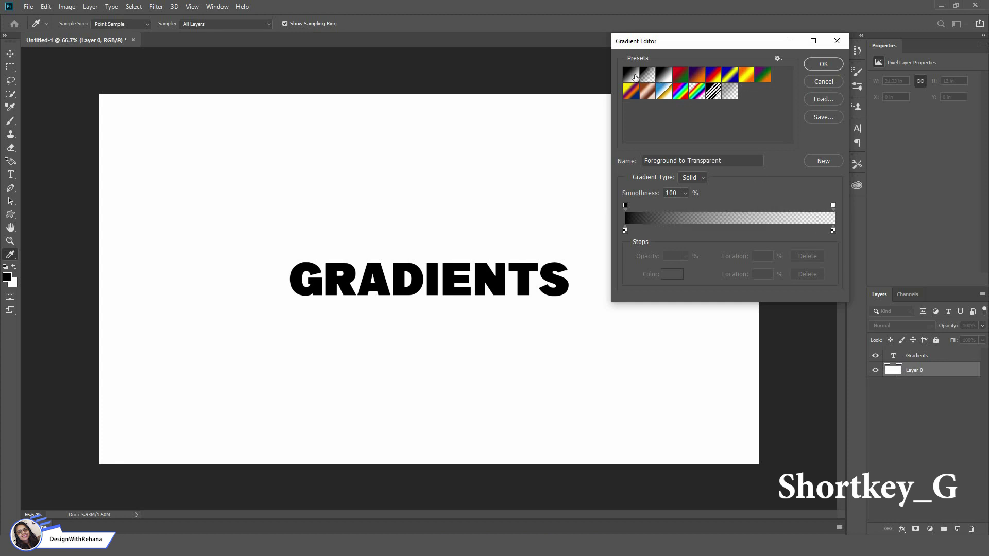
left_click(822, 65)
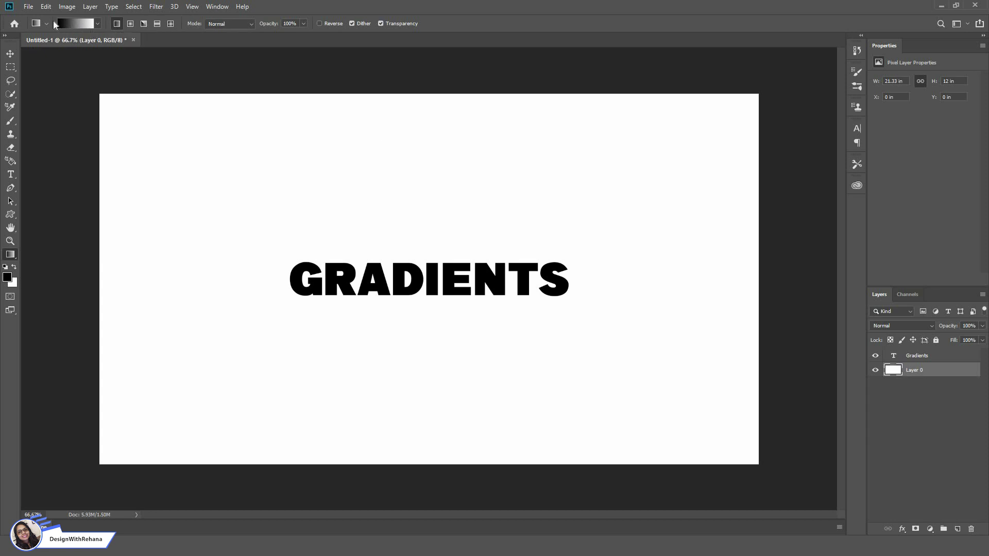
left_click(68, 24)
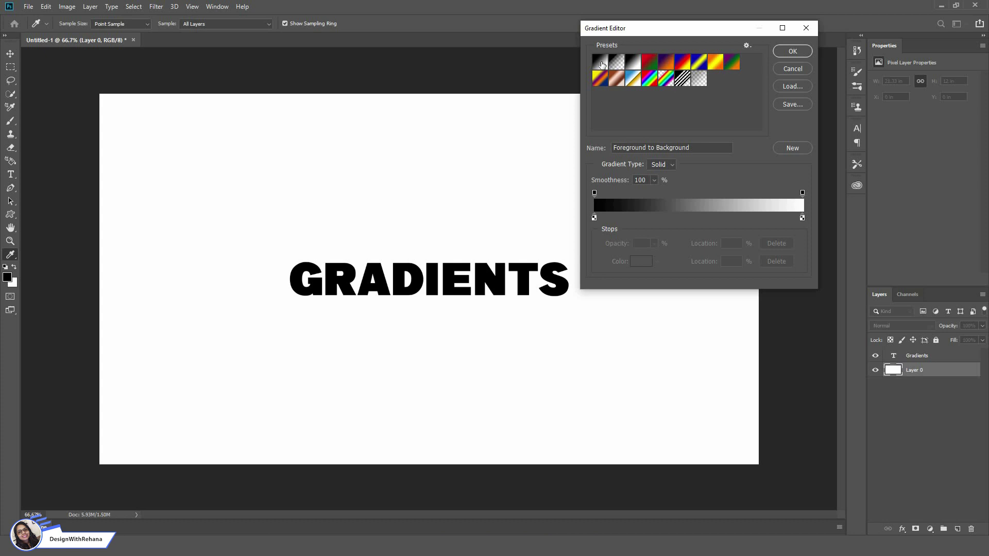
Step: Set the gradient's left stop to red (ff0000) and right stop to purple (7e00ff)
left_click(595, 218)
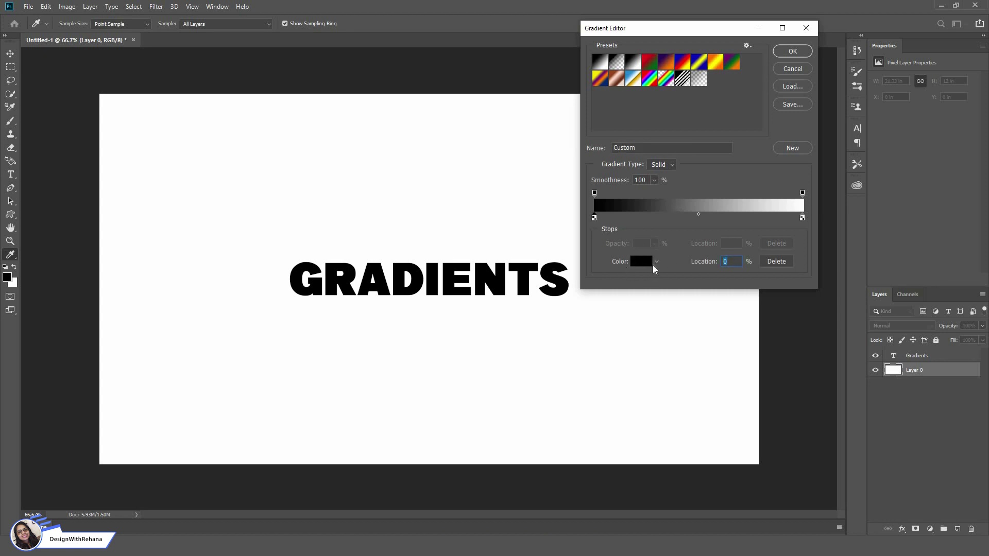
left_click(639, 263)
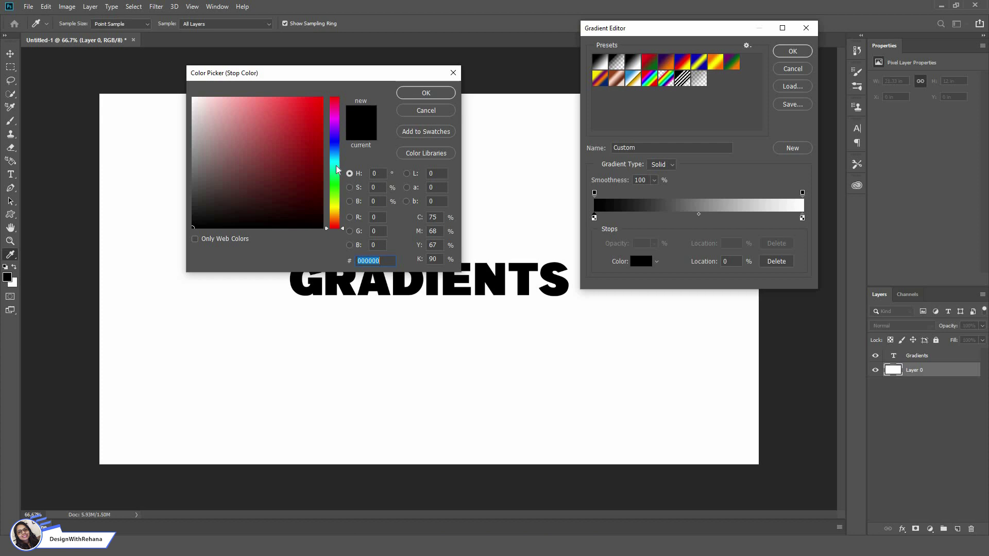
left_click(323, 98)
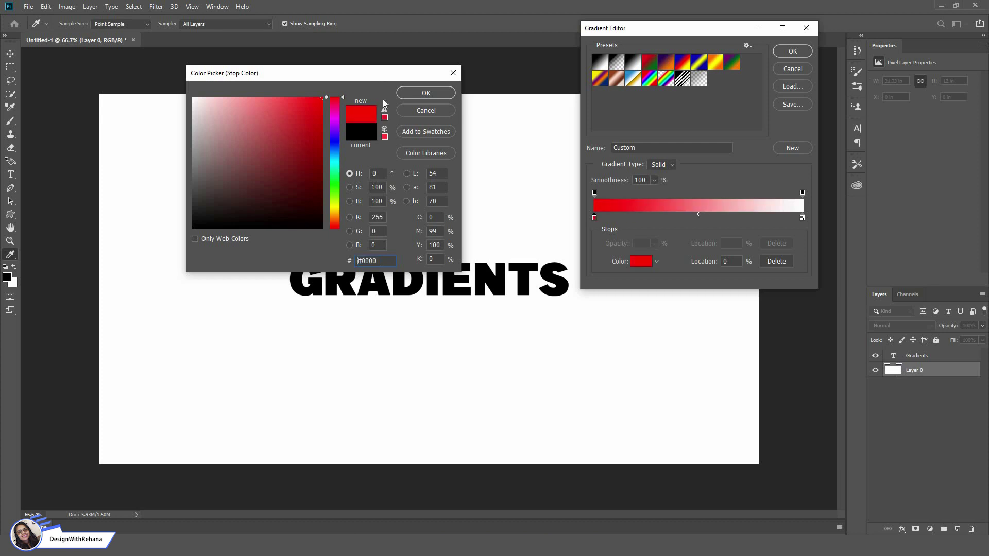
left_click(427, 92)
left_click(802, 218)
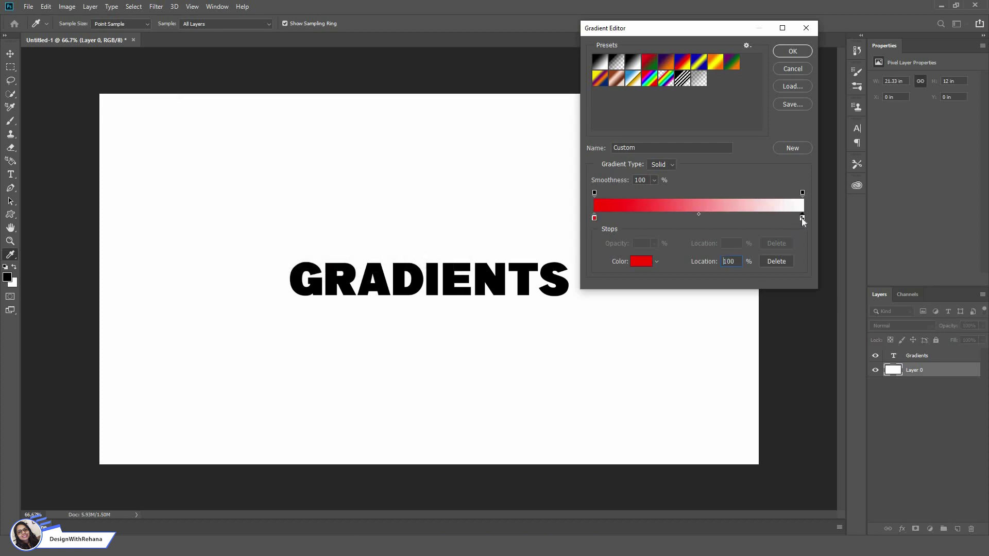
left_click(636, 266)
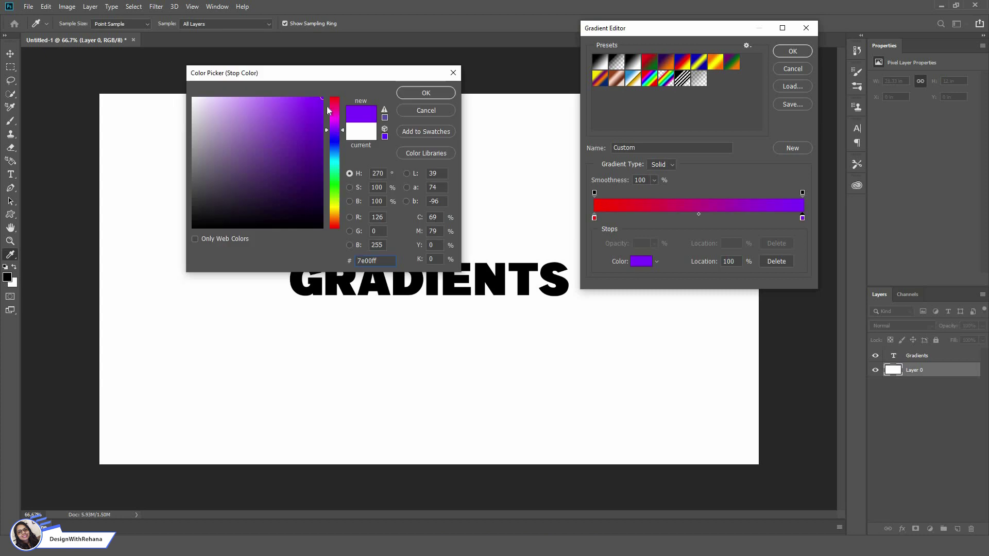
left_click(422, 94)
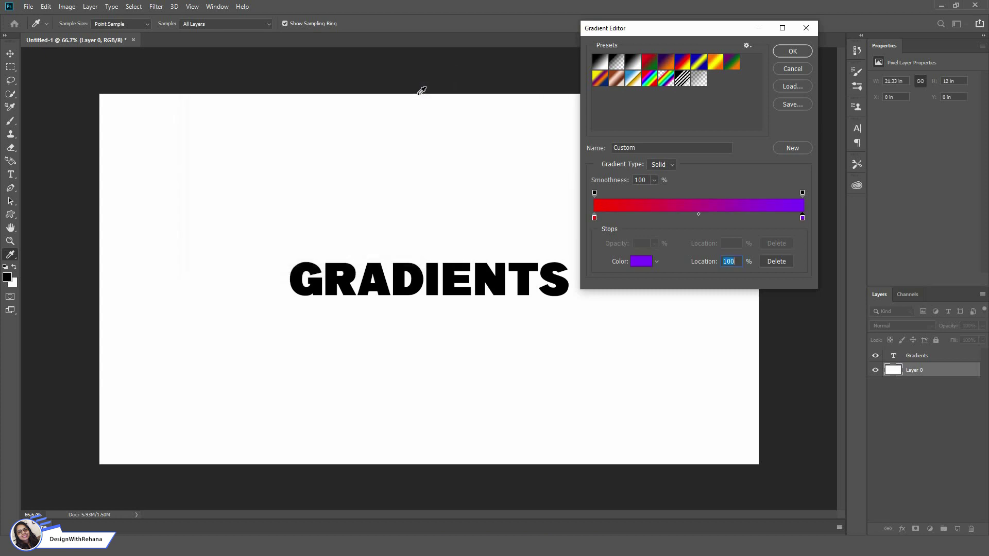
left_click(792, 52)
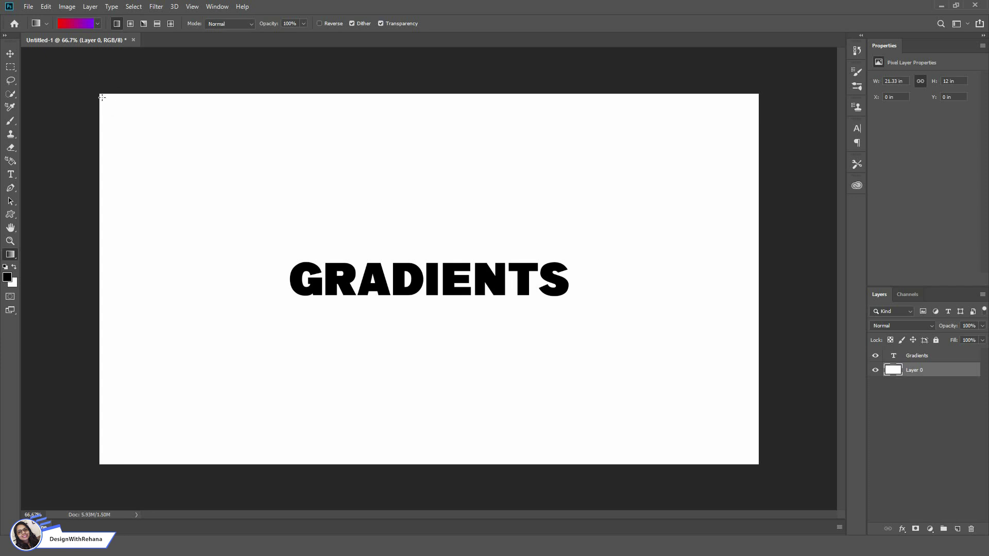
Step: Redraw the linear gradient several times, finishing upper right to lower left so purple sits left
left_click_drag(101, 97, 661, 400)
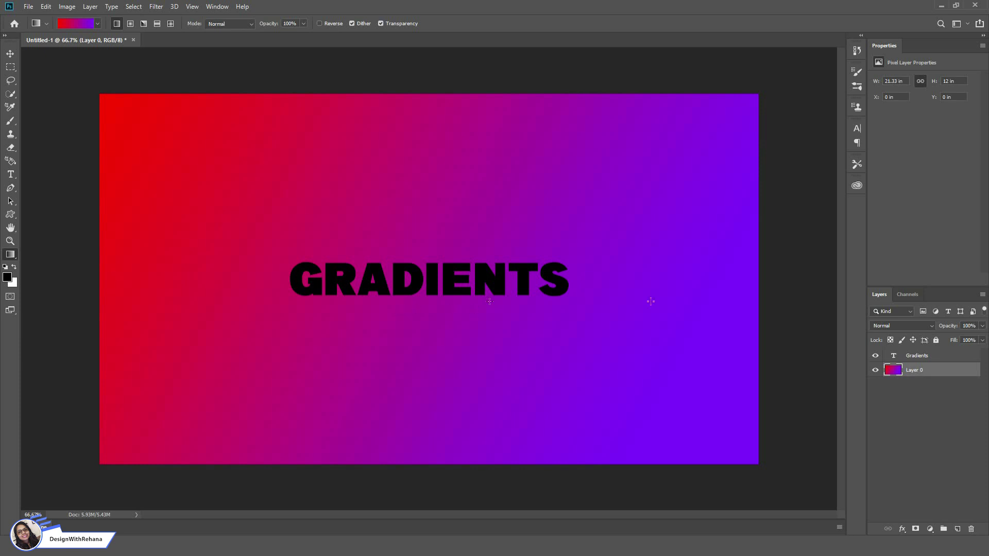
left_click_drag(404, 303, 762, 300)
left_click_drag(102, 460, 519, 218)
mouse_move(628, 184)
left_mouse_down()
mouse_move(302, 376)
mouse_move(170, 469)
left_mouse_up()
Step: Choose Radial Gradient and drag across the canvas for a red-to-purple glow
left_click(130, 23)
left_click_drag(403, 304, 751, 295)
Step: Choose Angle Gradient and redraw it down from the top edge for a diagonal red/purple split
left_click(143, 24)
left_click_drag(417, 98, 425, 265)
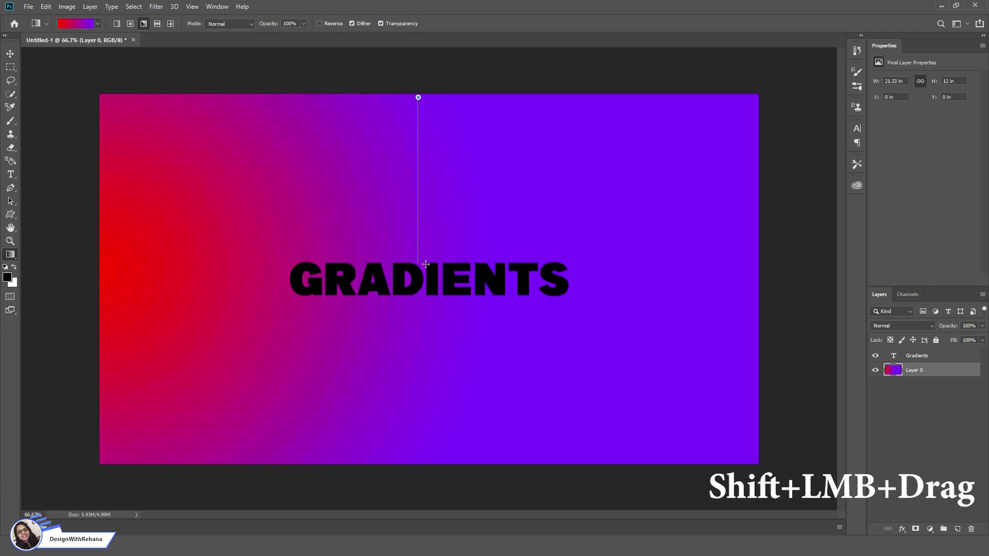
left_click_drag(425, 265, 425, 264)
left_click_drag(101, 284, 408, 285)
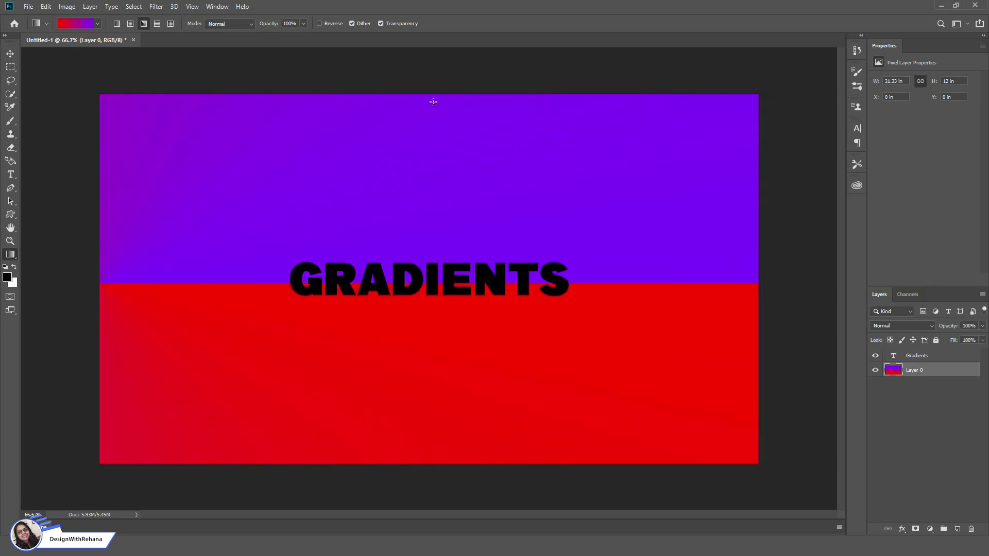
left_click_drag(430, 92, 449, 284)
Step: Choose Reflected Gradient and drag a short horizontal stroke outward from the centre
left_click(98, 25)
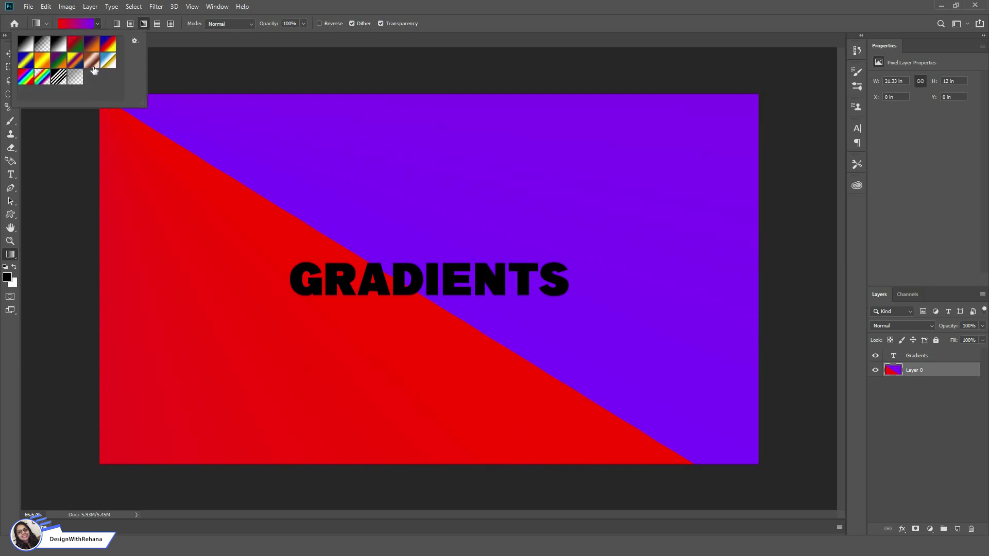
left_click(97, 23)
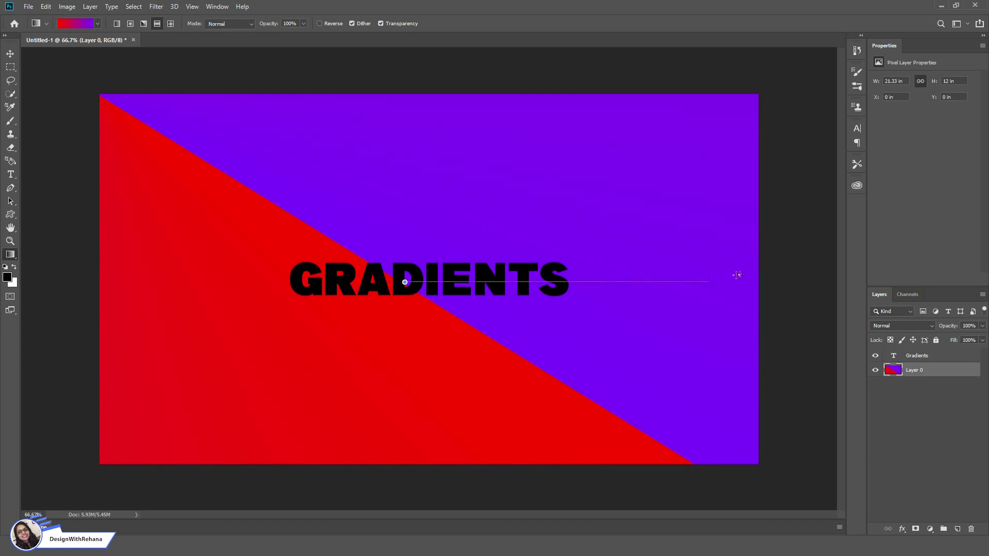
left_click_drag(615, 281, 740, 276)
Step: Choose Diamond Gradient and redraw it several times, ending with a tiny red diamond
left_click(171, 23)
left_click_drag(471, 175, 492, 197)
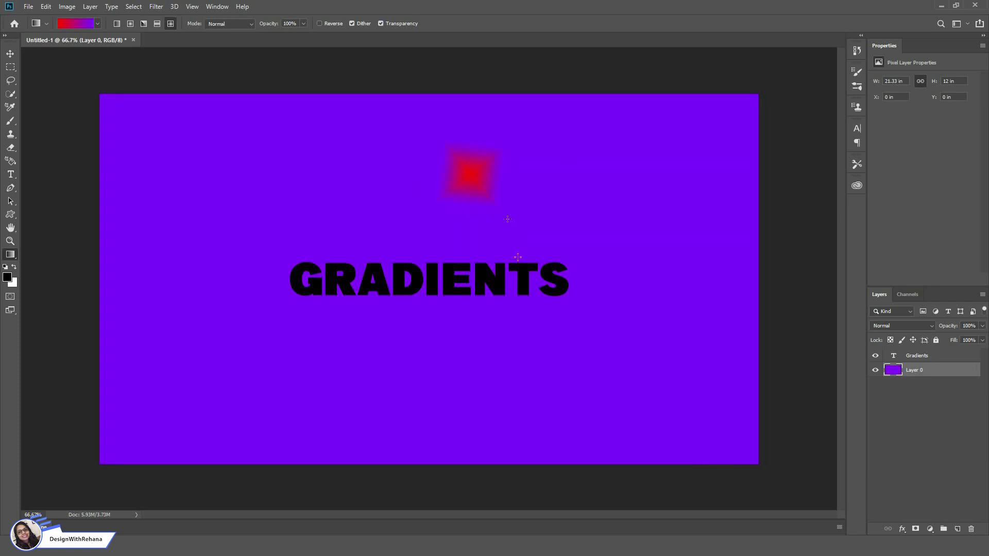
left_click_drag(574, 196, 569, 219)
left_click_drag(99, 95, 422, 339)
left_click_drag(109, 106, 532, 374)
left_click_drag(145, 129, 568, 448)
left_click_drag(502, 325, 538, 325)
Step: Switch the gradient to the Black, White preset
left_click(97, 24)
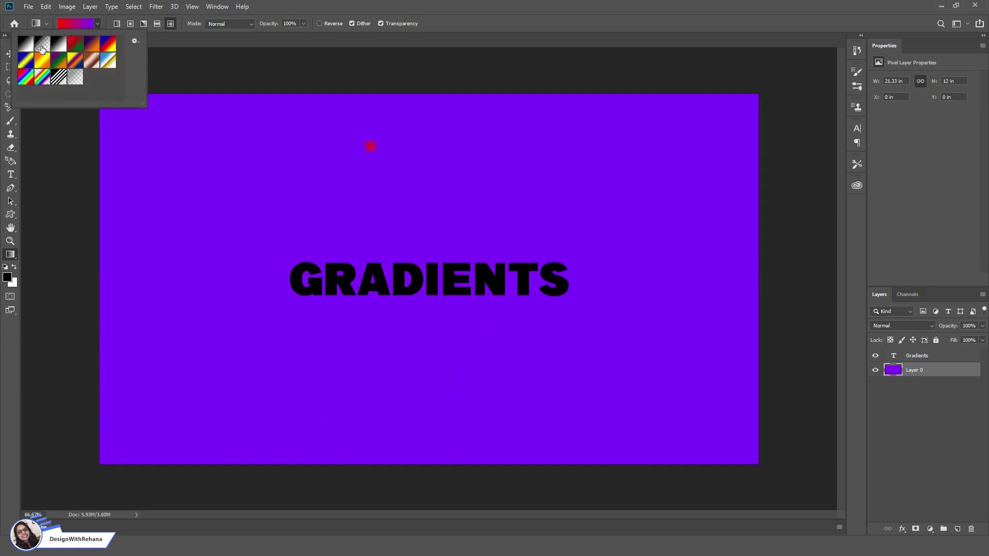
left_click(41, 48)
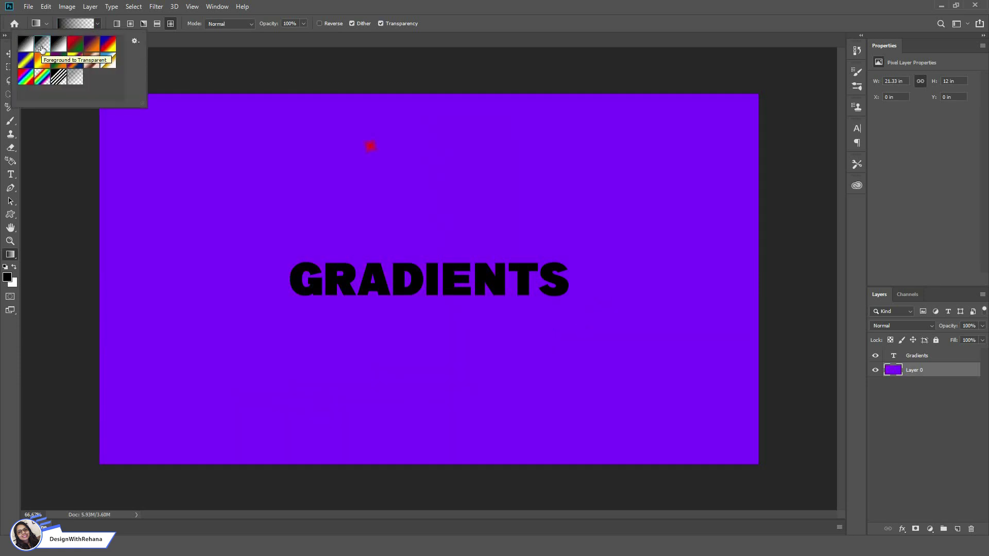
left_click(492, 19)
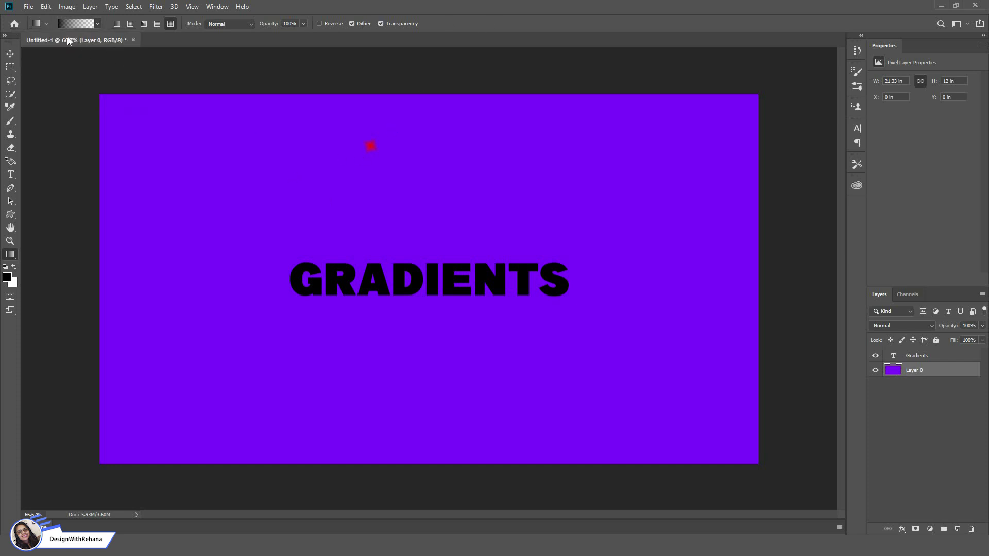
left_click(96, 24)
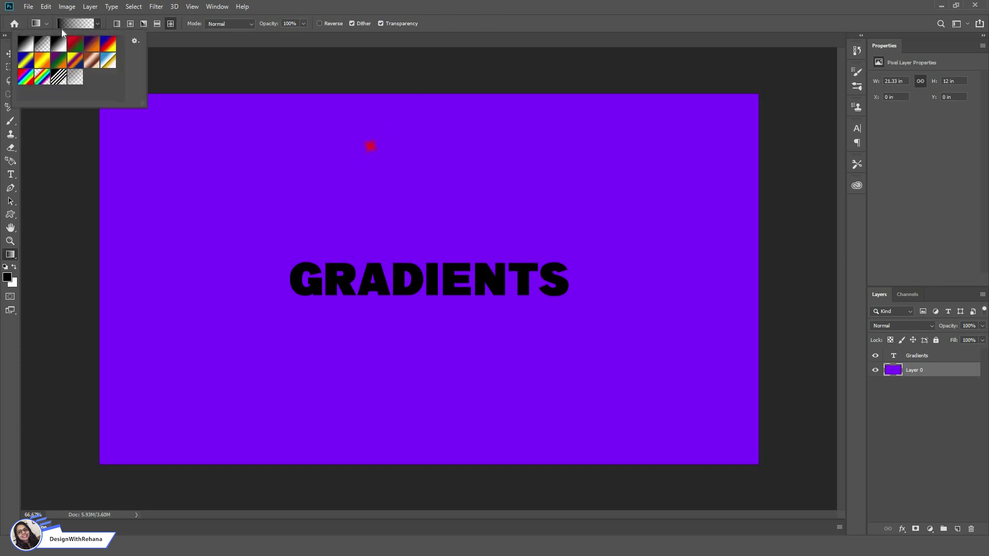
left_click(26, 48)
Step: Drag diamond gradients until the layer is white with a small black star left of GRADIENTS
left_click_drag(327, 189, 363, 205)
left_click_drag(463, 164, 504, 207)
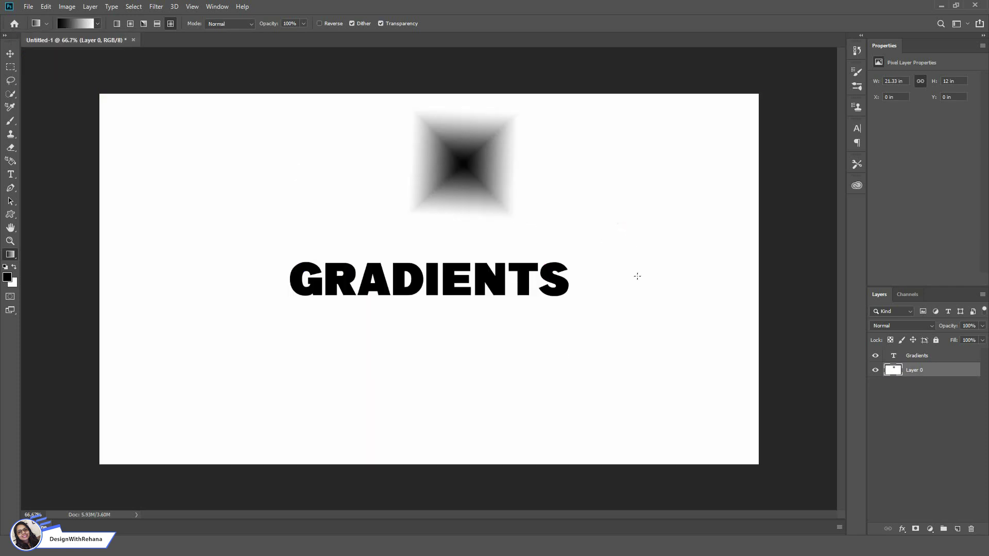
left_click_drag(626, 226, 650, 252)
left_click_drag(487, 357, 488, 404)
left_click_drag(233, 329, 241, 338)
left_click_drag(182, 295, 203, 311)
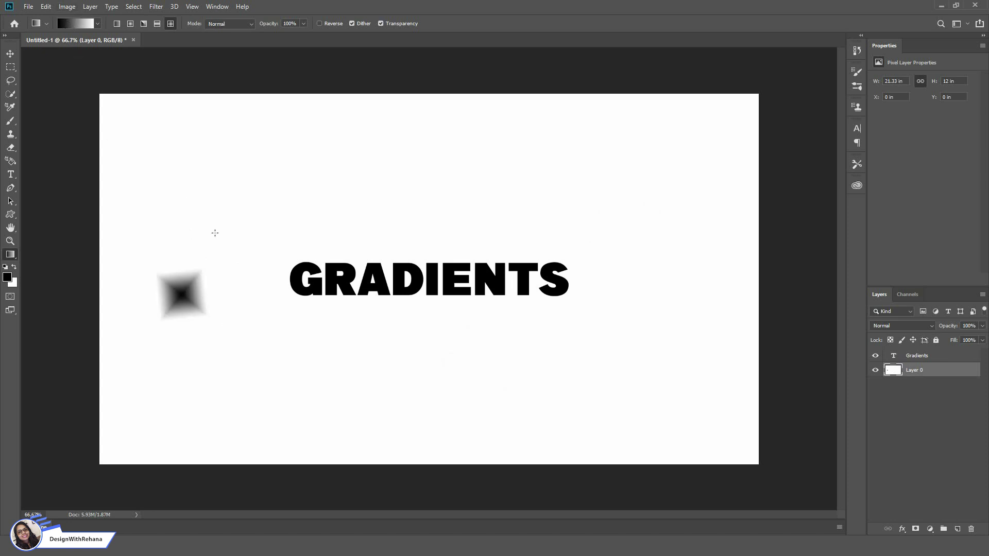
left_click_drag(186, 201, 186, 126)
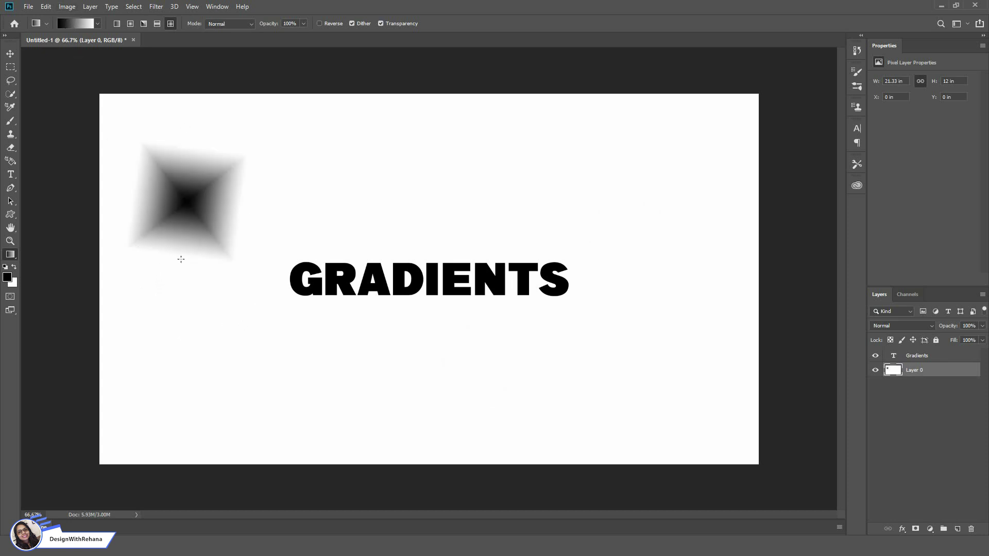
left_click_drag(182, 258, 224, 320)
left_click_drag(237, 228, 260, 218)
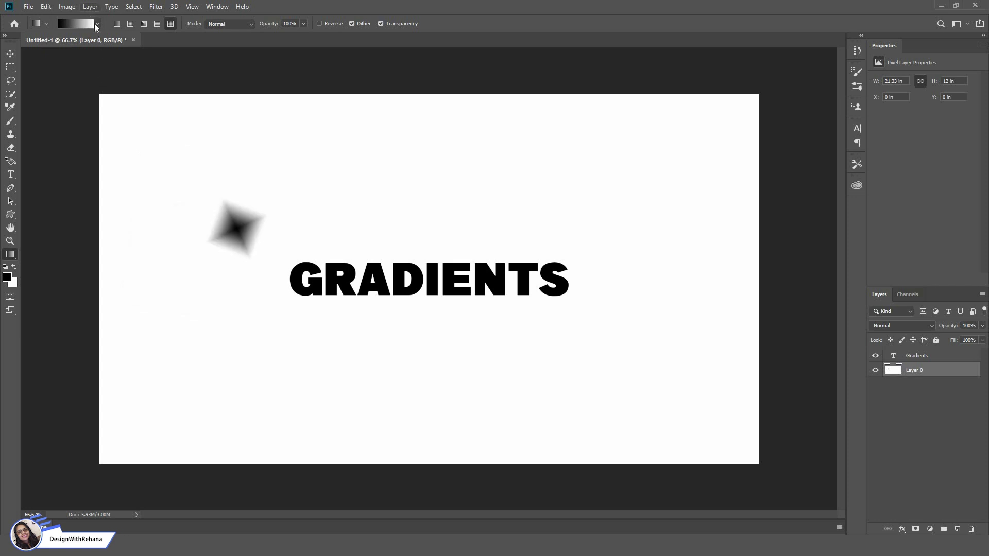
left_click(96, 26)
Step: Scatter soft diamond stars above and right of the word using Foreground to Transparent
left_click(42, 46)
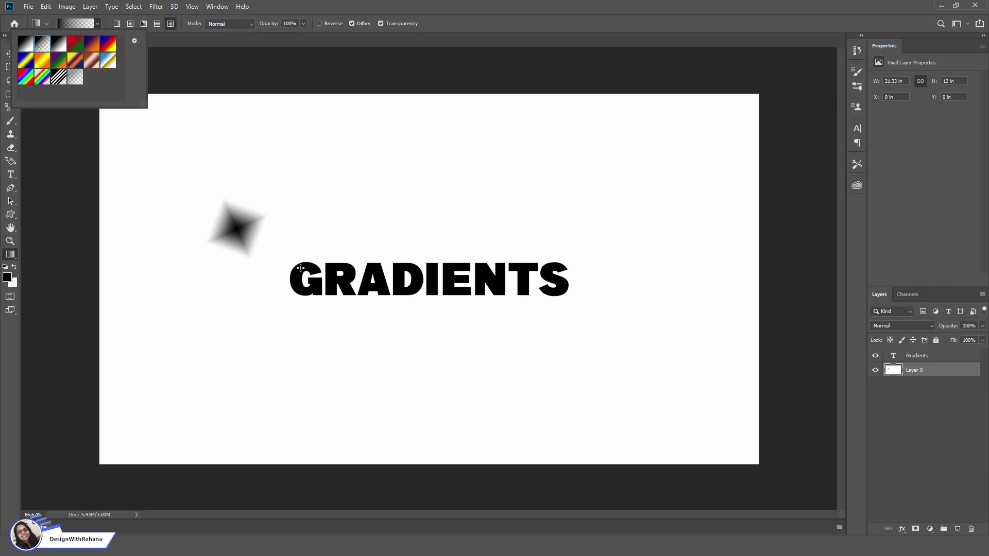
mouse_move(300, 213)
left_mouse_down()
mouse_move(337, 209)
mouse_move(394, 143)
left_mouse_up()
left_click_drag(441, 166, 462, 149)
mouse_move(367, 228)
left_mouse_down()
mouse_move(403, 203)
mouse_move(445, 220)
left_mouse_up()
left_click_drag(449, 184, 464, 172)
left_click_drag(504, 199, 515, 205)
left_click_drag(513, 165, 525, 153)
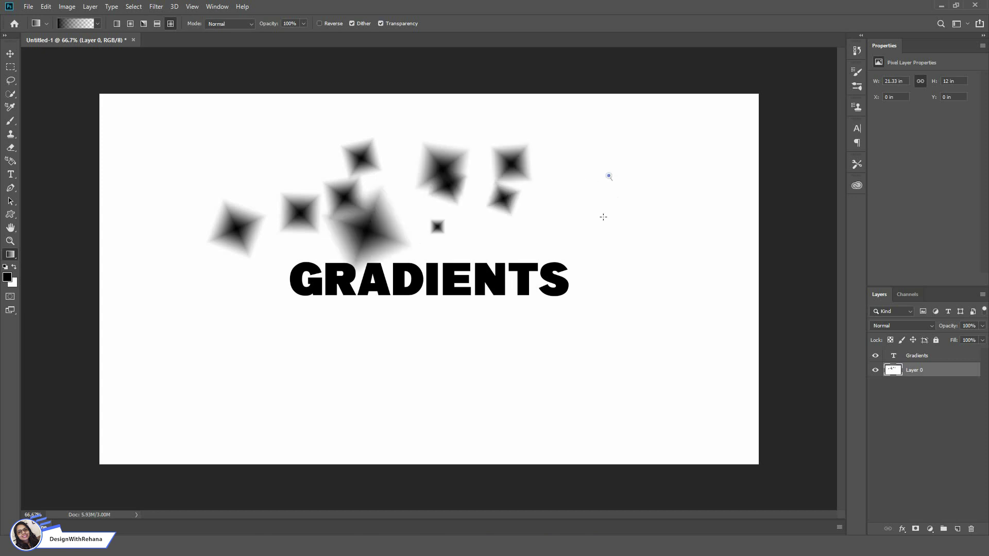
left_click_drag(608, 175, 612, 172)
left_click_drag(598, 220, 618, 200)
Step: Undo the recent stars and add a large diamond star at the upper left
key("ctrl+z")
key("ctrl+z")
key("ctrl+z")
key("ctrl+z")
key("ctrl+z")
key("ctrl+z")
key("ctrl+z")
key("ctrl+z")
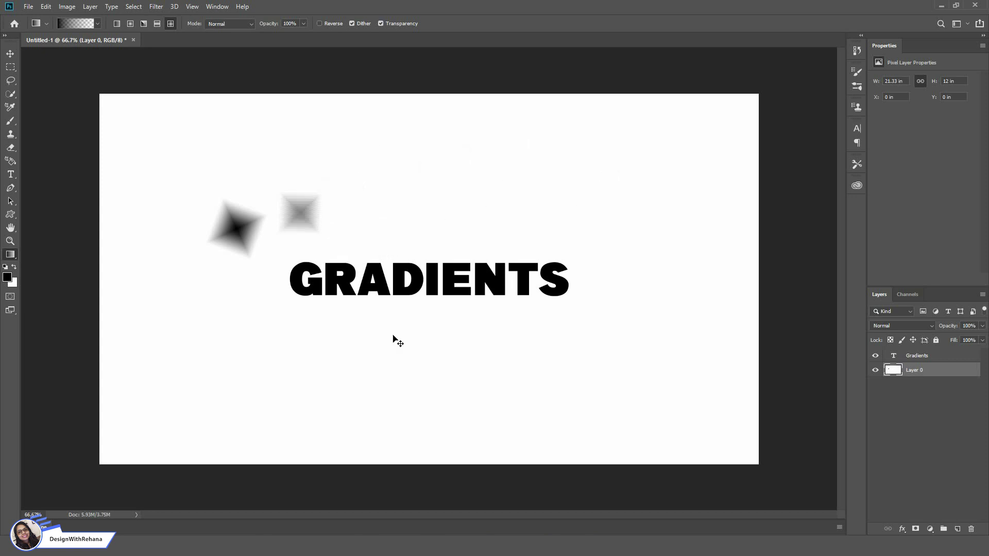
key("ctrl+z")
key("ctrl+z")
left_click_drag(185, 203, 232, 256)
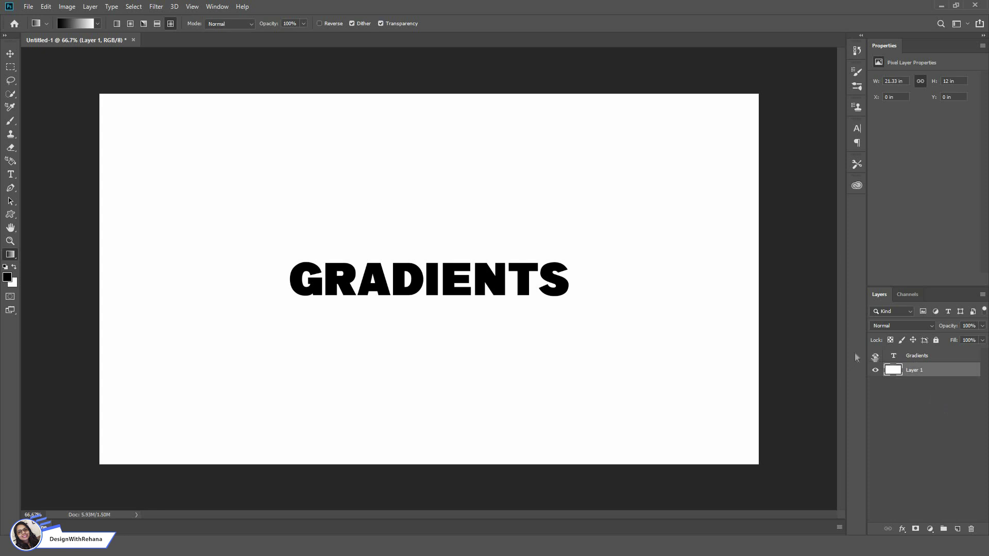
Step: Hide GRADIENTS, draw a circular selection, and set the Gradient Tool to Linear
left_click(875, 357)
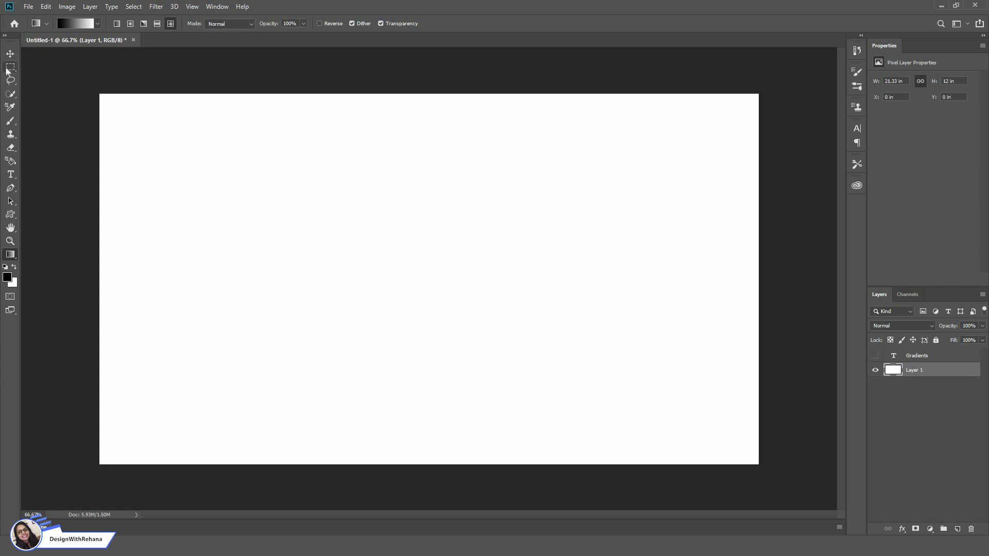
left_click_drag(10, 68, 24, 75)
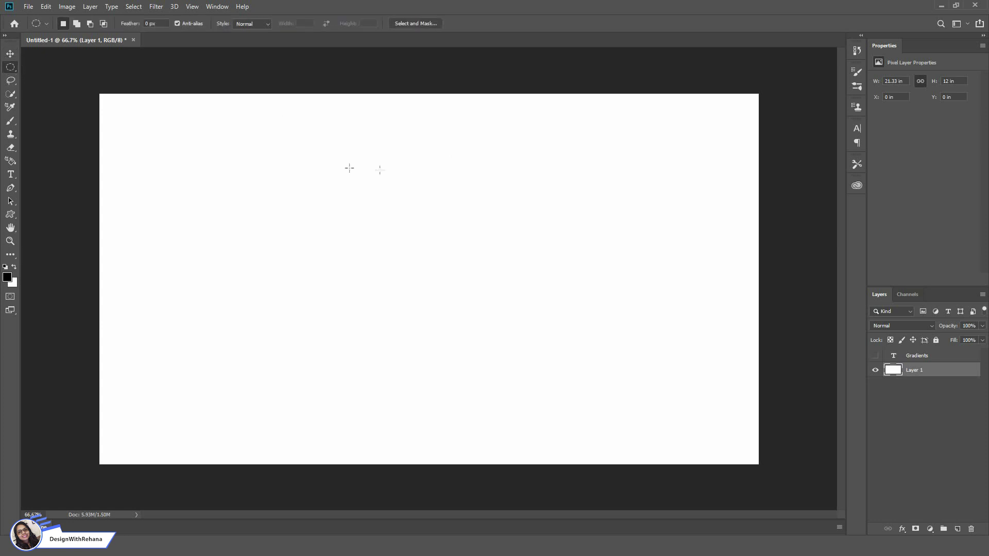
left_click_drag(287, 159, 630, 440)
left_click_drag(447, 164, 436, 142)
key("g")
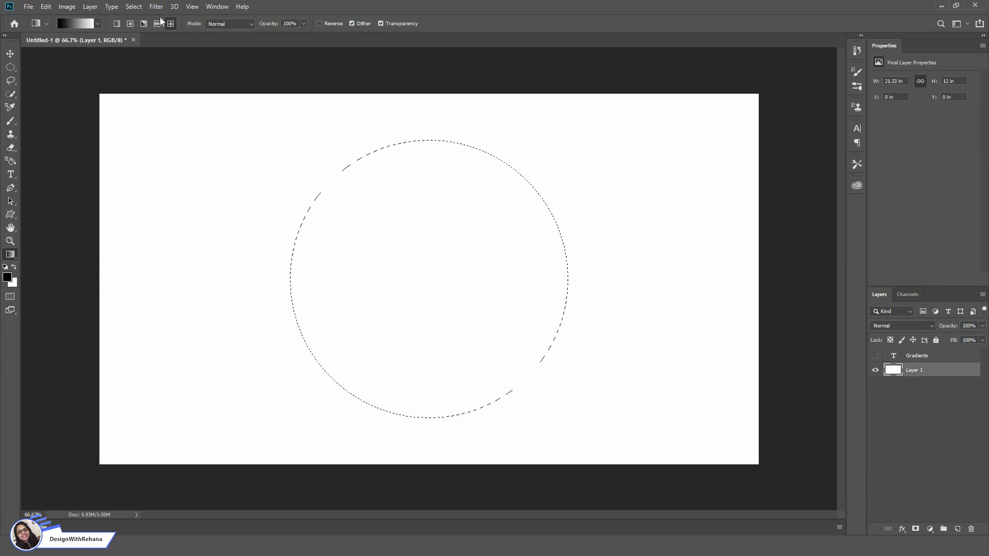
left_click(116, 27)
Step: In the Gradient Editor, change the left colour stop from black to purple
left_click(96, 25)
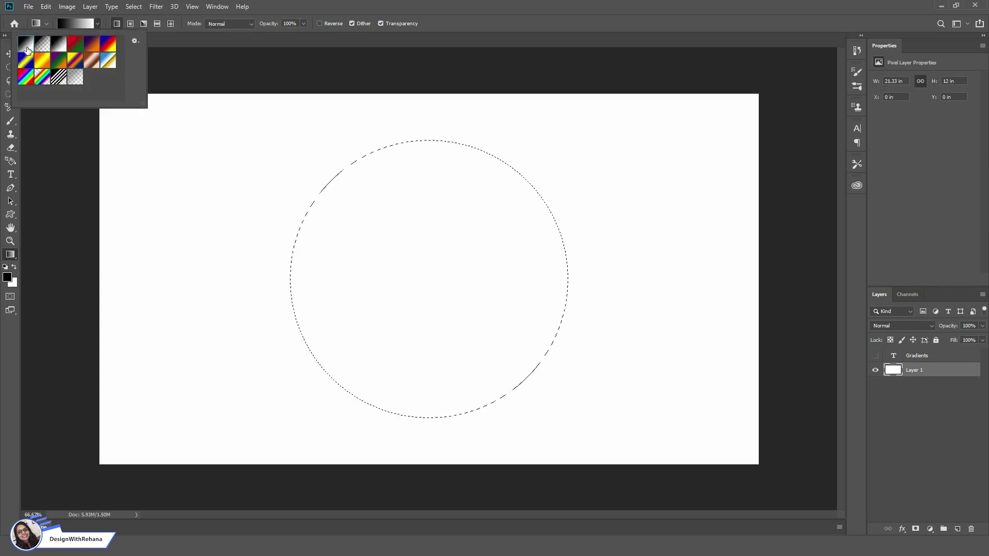
left_click(67, 23)
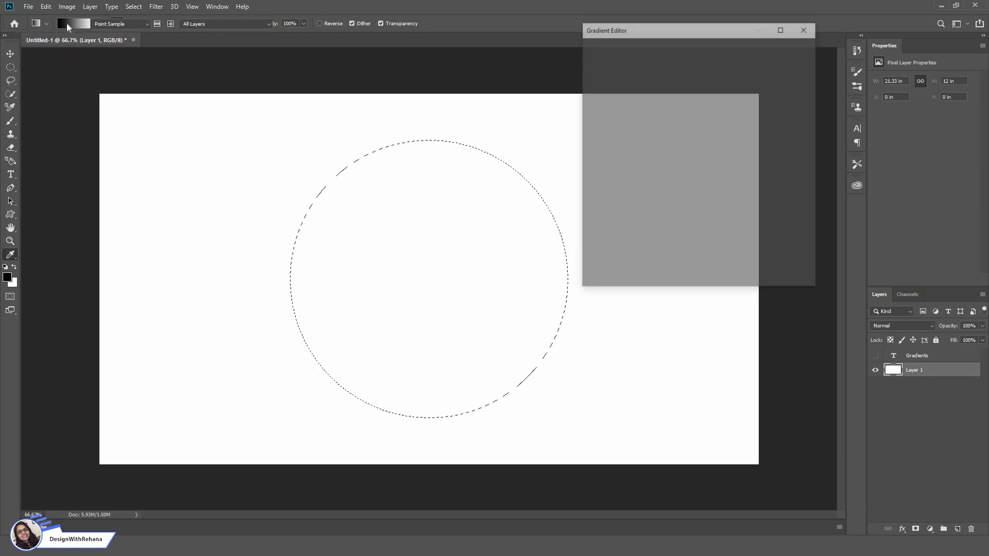
left_click_drag(607, 29, 615, 42)
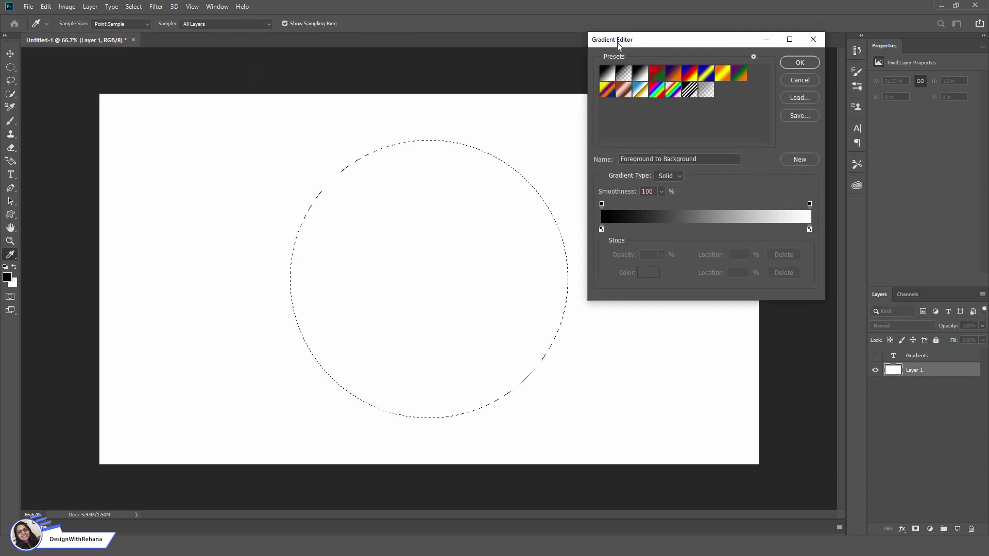
left_click(603, 232)
left_click(645, 276)
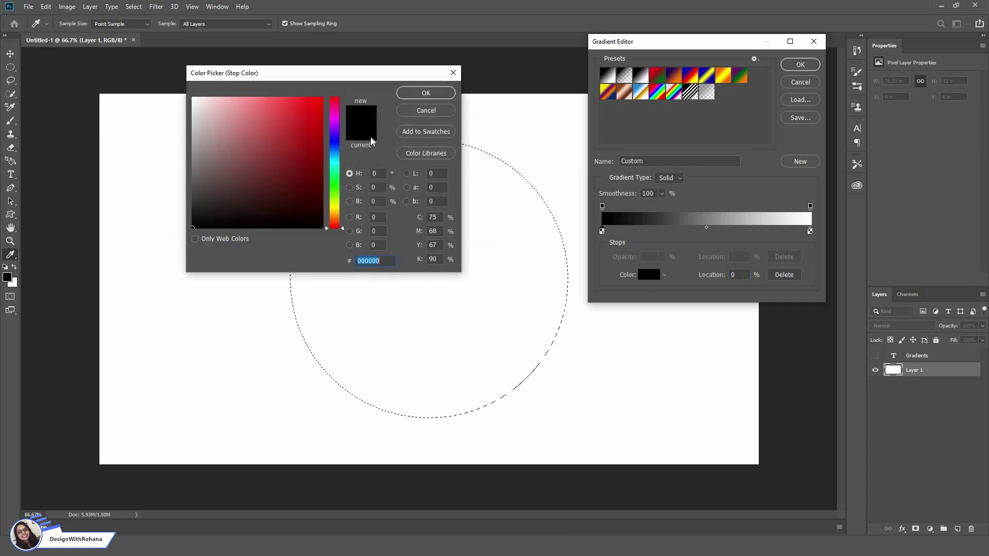
left_click(334, 129)
left_click(322, 98)
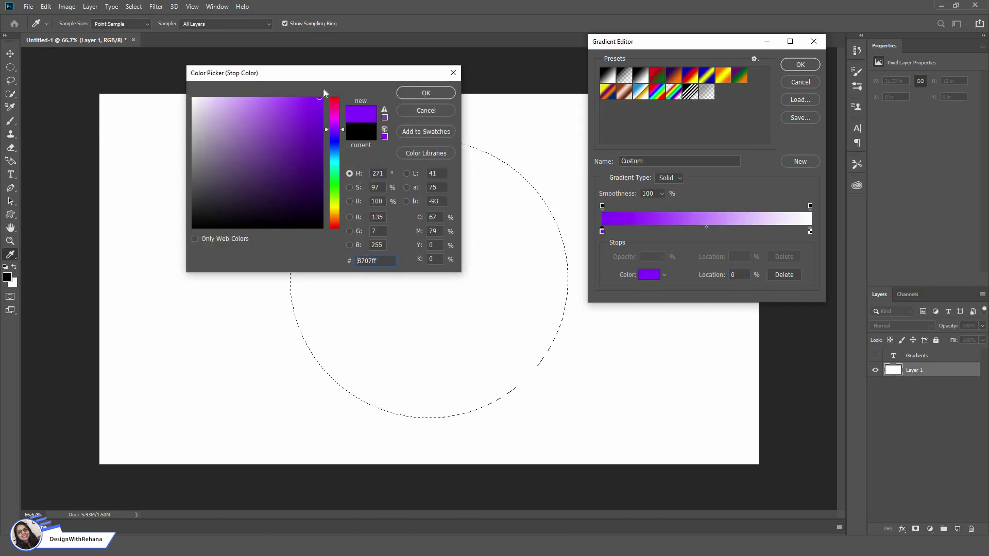
left_click_drag(336, 133, 336, 127)
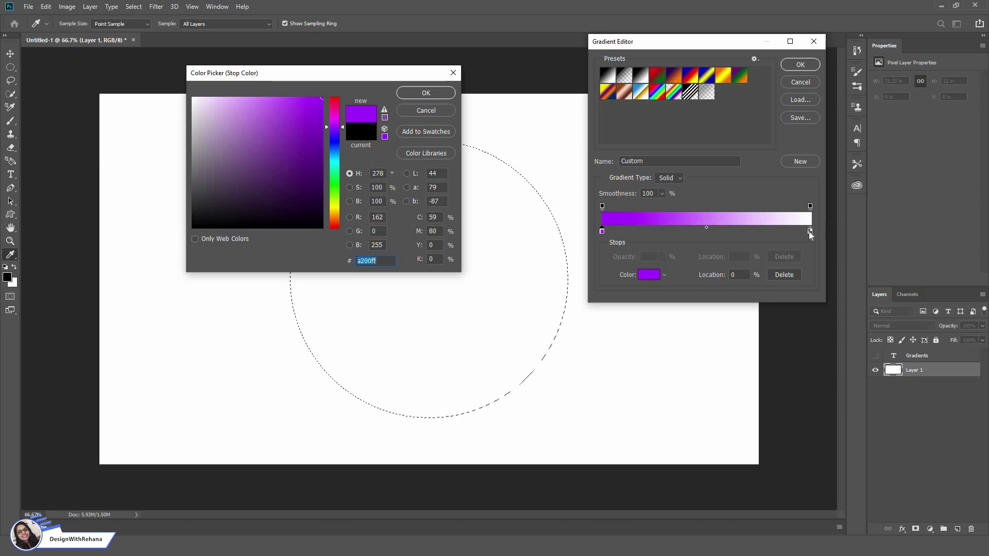
left_click(411, 93)
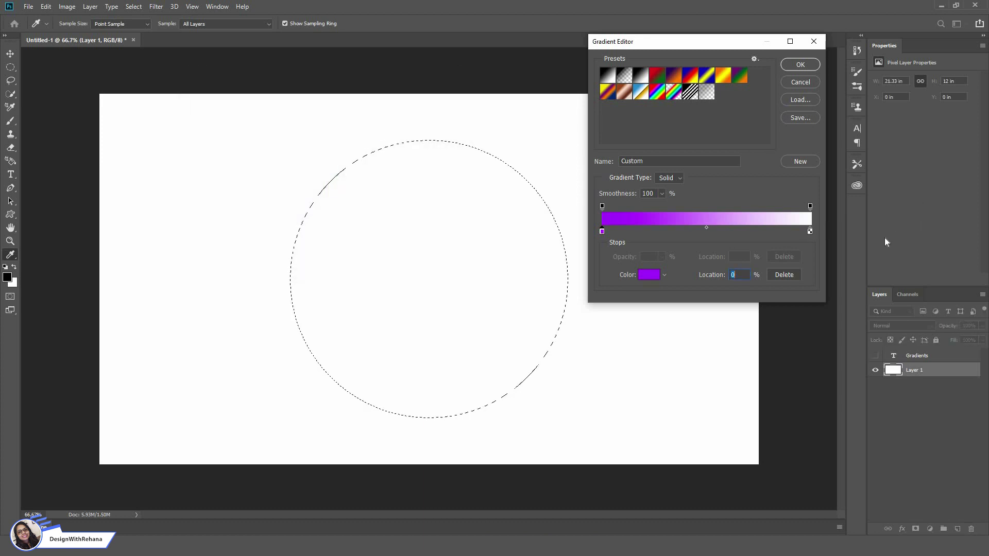
Step: Change the right colour stop to bright cyan and accept the gradient
left_click(810, 230)
left_click(650, 276)
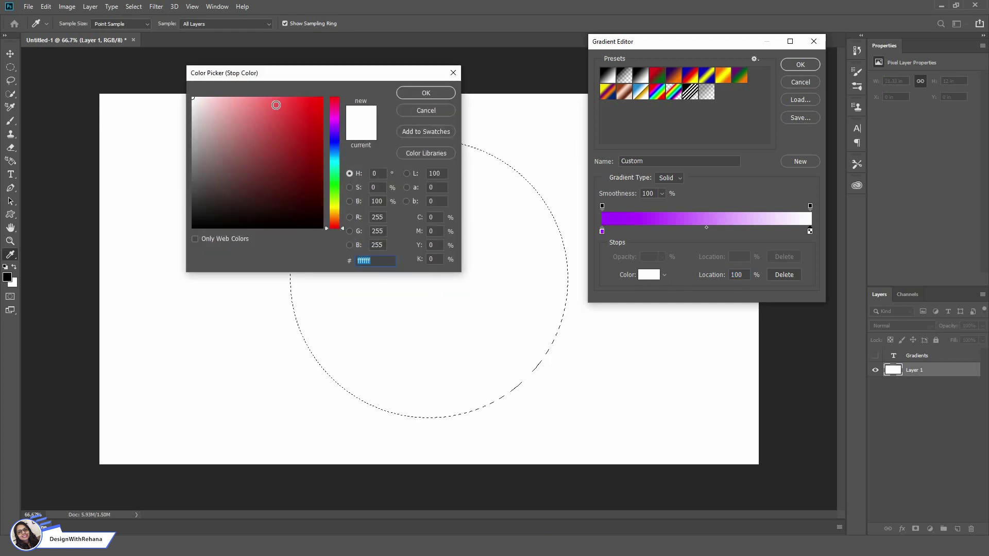
left_click_drag(341, 141, 340, 163)
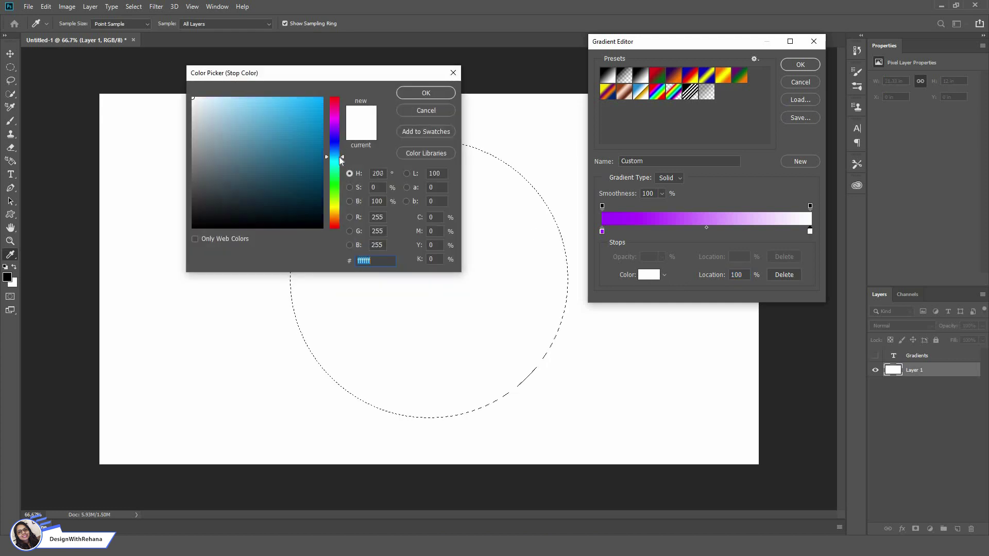
left_click(325, 100)
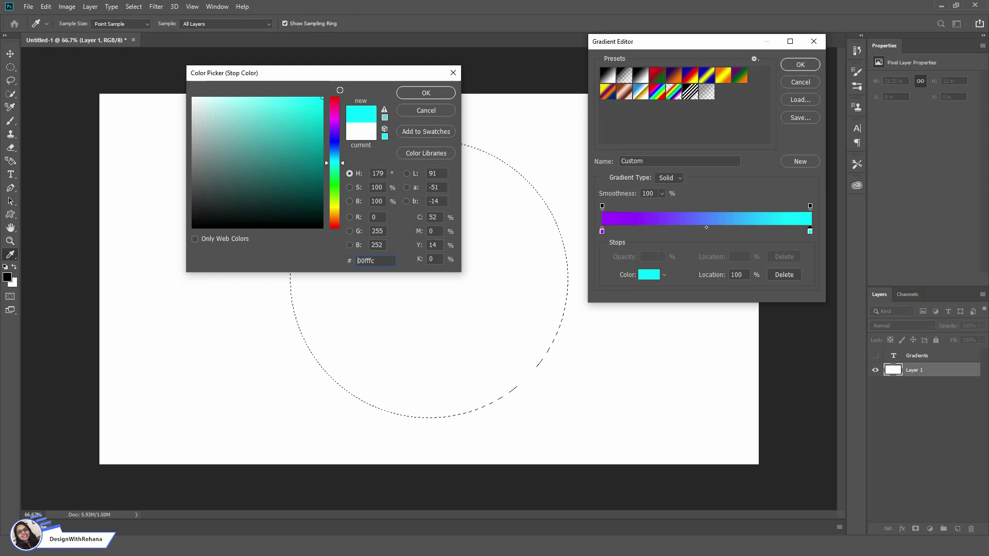
left_click(412, 94)
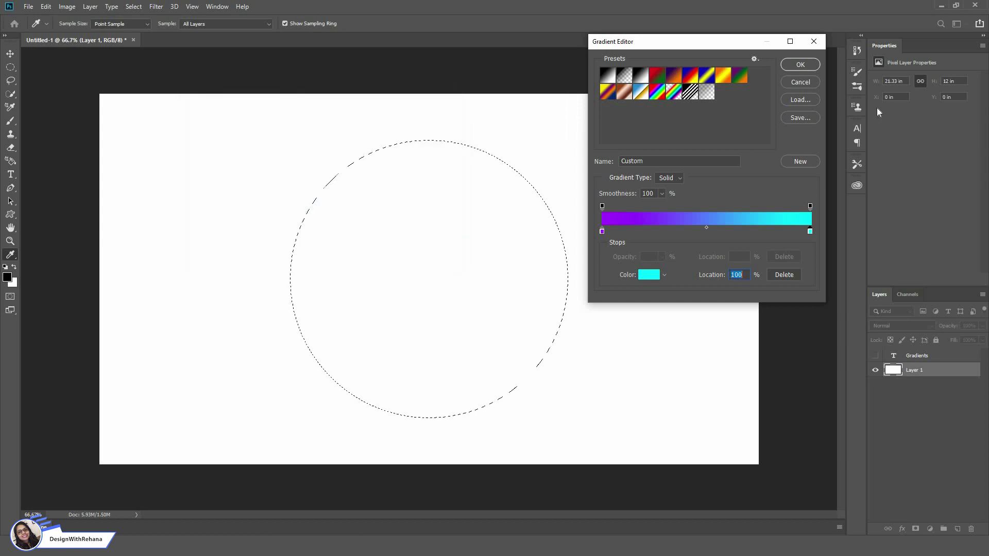
left_click(801, 65)
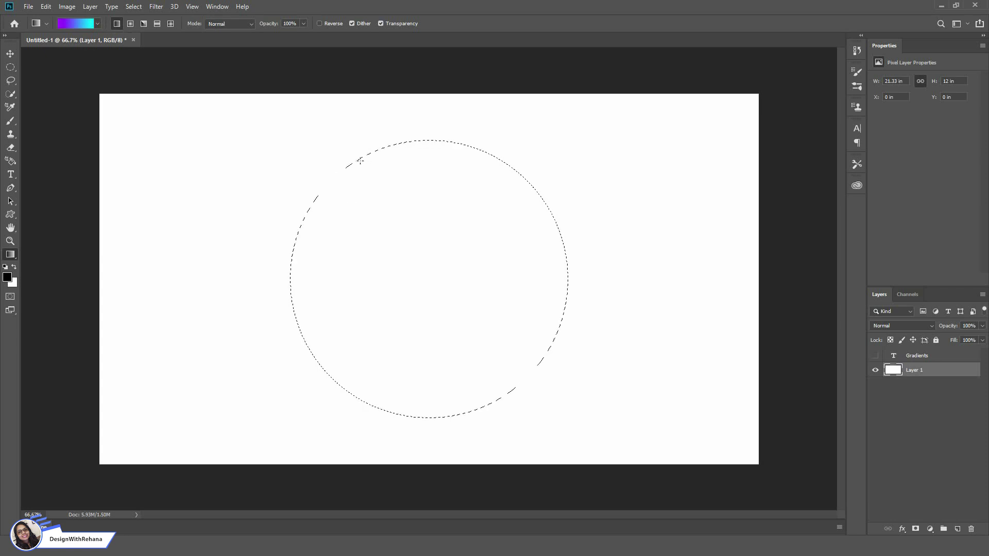
Step: Fill the circle diagonally, delete it, then redraw from lower right to upper left
mouse_move(359, 161)
left_mouse_down()
mouse_move(450, 300)
mouse_move(453, 336)
mouse_move(485, 402)
left_mouse_up()
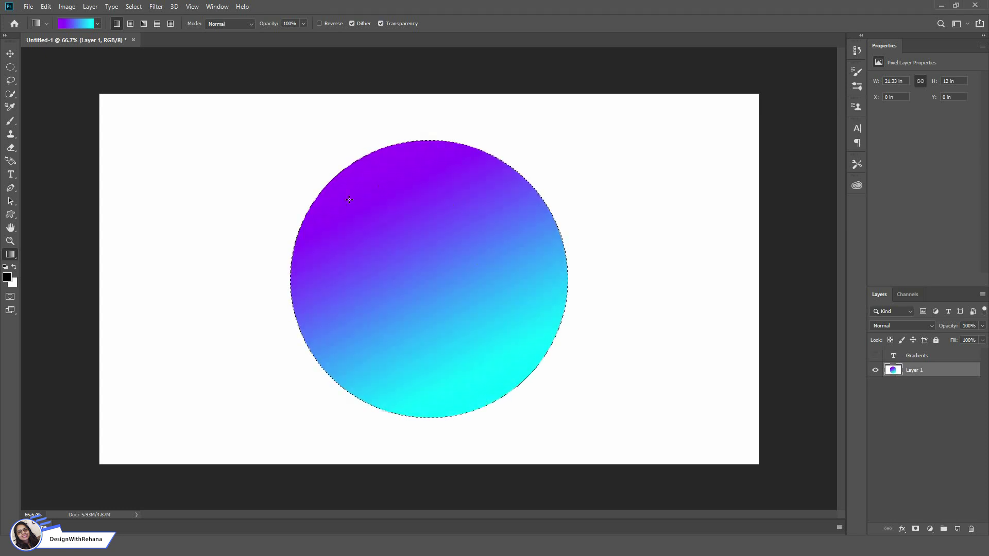
left_click_drag(348, 198, 519, 381)
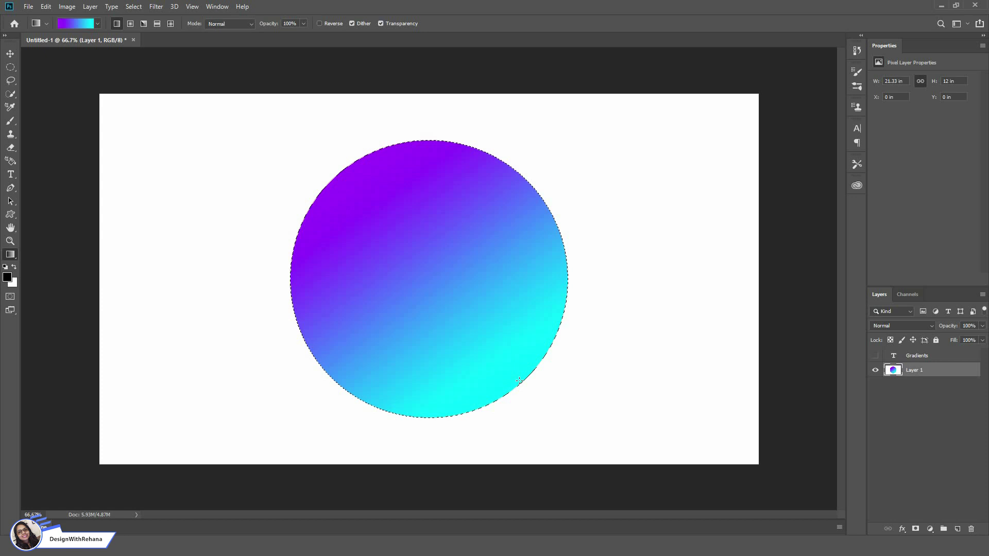
key("Delete")
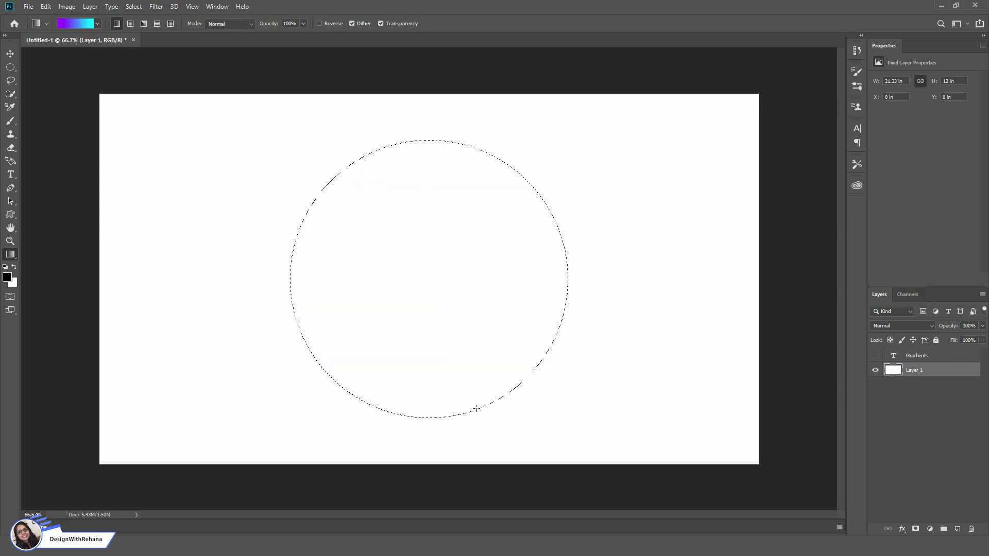
left_click_drag(501, 396, 356, 211)
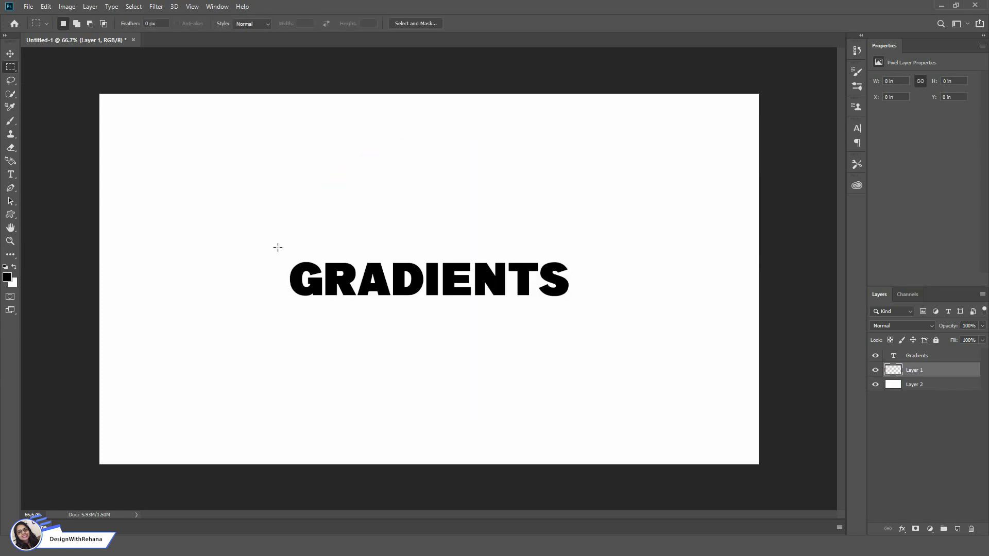
Step: Select a rectangle around GRADIENTS and fill it left to right with purple-to-cyan
left_click_drag(273, 249, 591, 312)
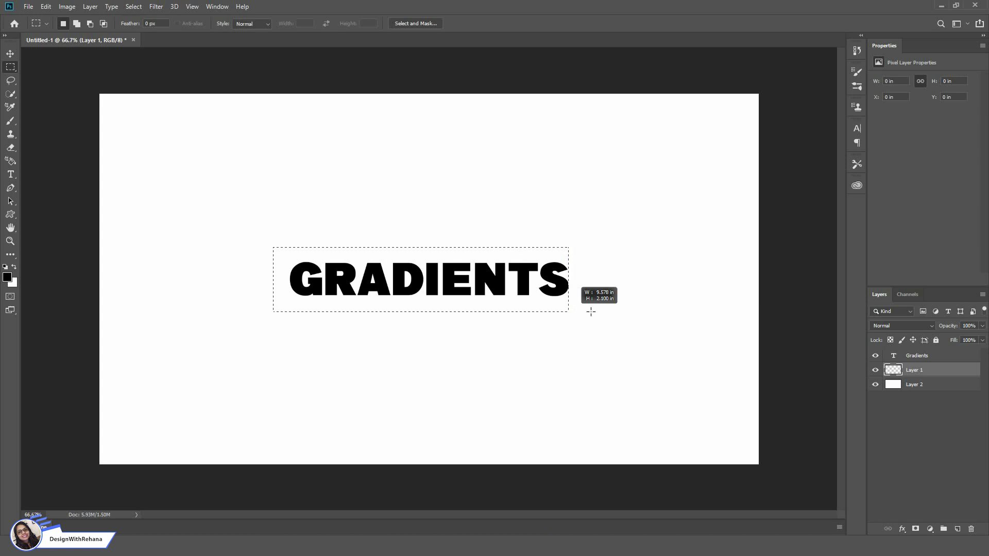
left_click_drag(592, 312, 584, 310)
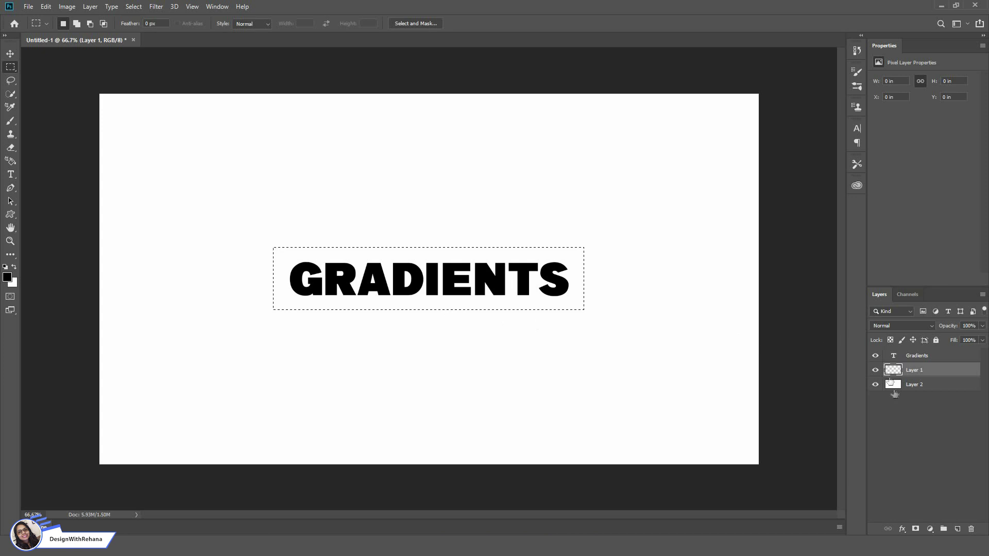
key("g")
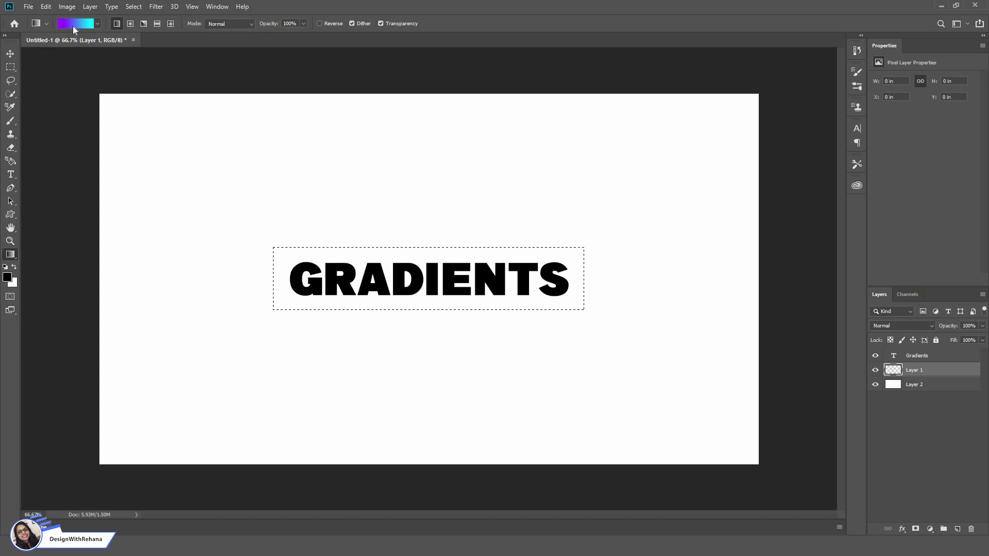
left_click(73, 26)
key("Return")
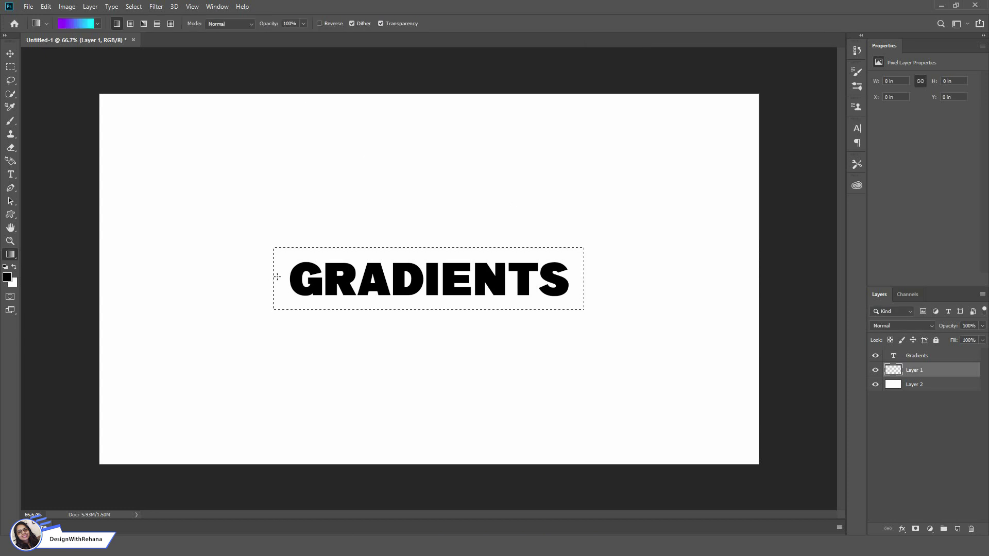
left_click_drag(273, 277, 442, 286)
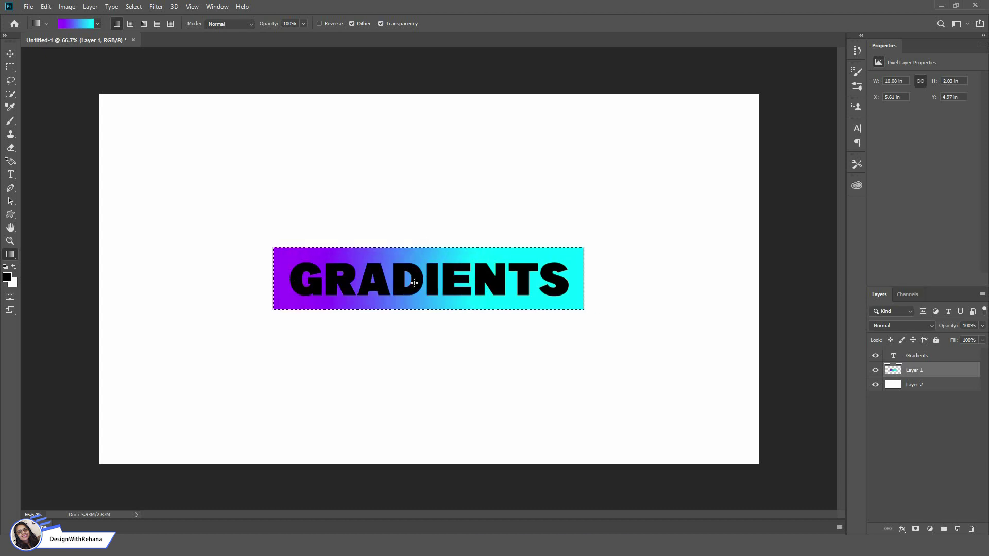
Step: Switch to Angle gradient and redraw the rectangle until purple and cyan split vertically
left_click_drag(456, 282, 580, 282)
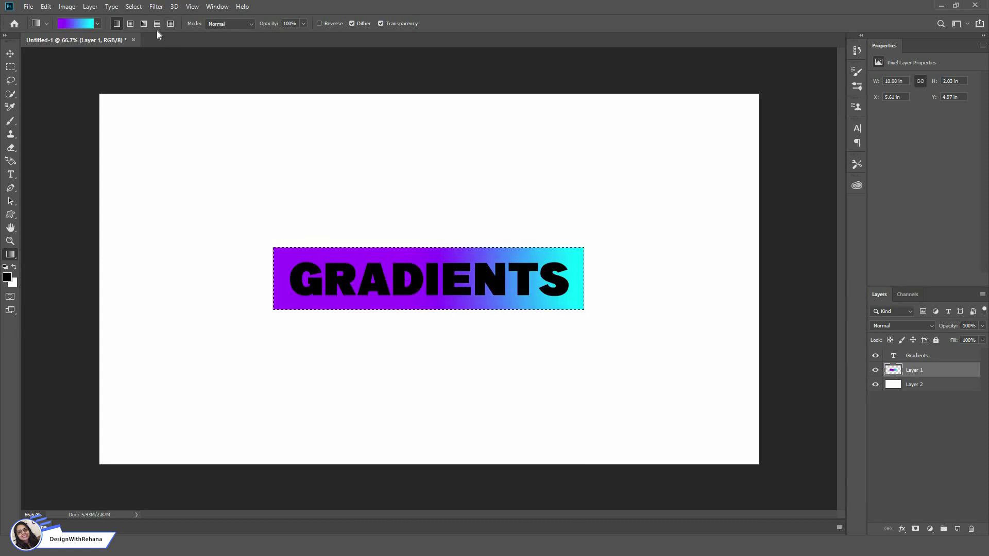
left_click(143, 24)
mouse_move(313, 278)
left_mouse_down()
mouse_move(448, 277)
mouse_move(437, 288)
left_mouse_up()
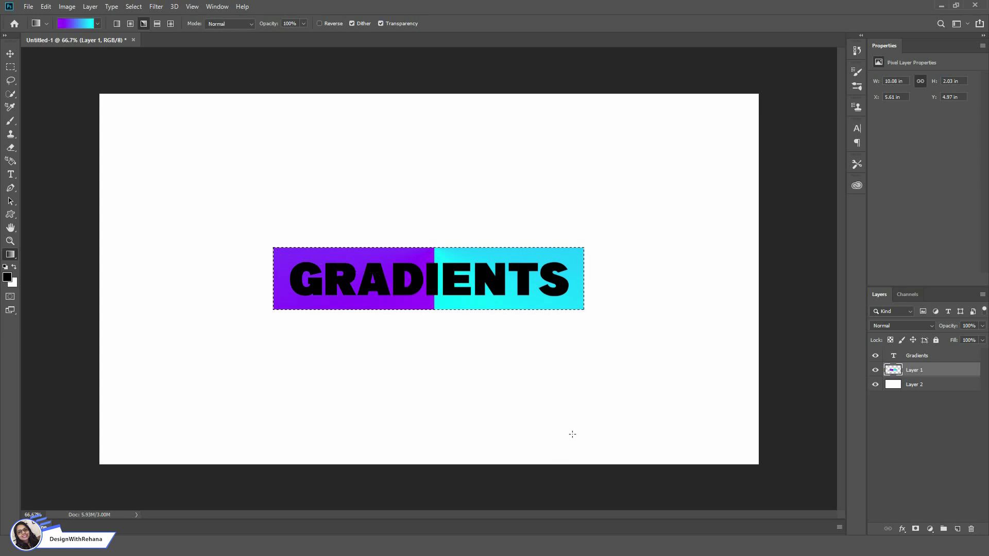
mouse_move(581, 249)
left_mouse_down()
mouse_move(352, 307)
mouse_move(306, 306)
left_mouse_up()
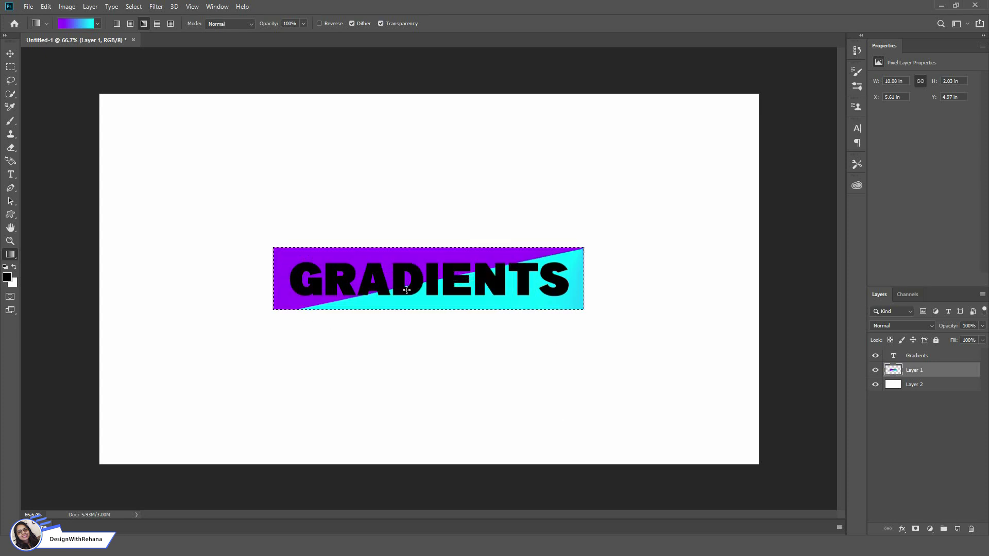
left_click_drag(407, 290, 344, 285)
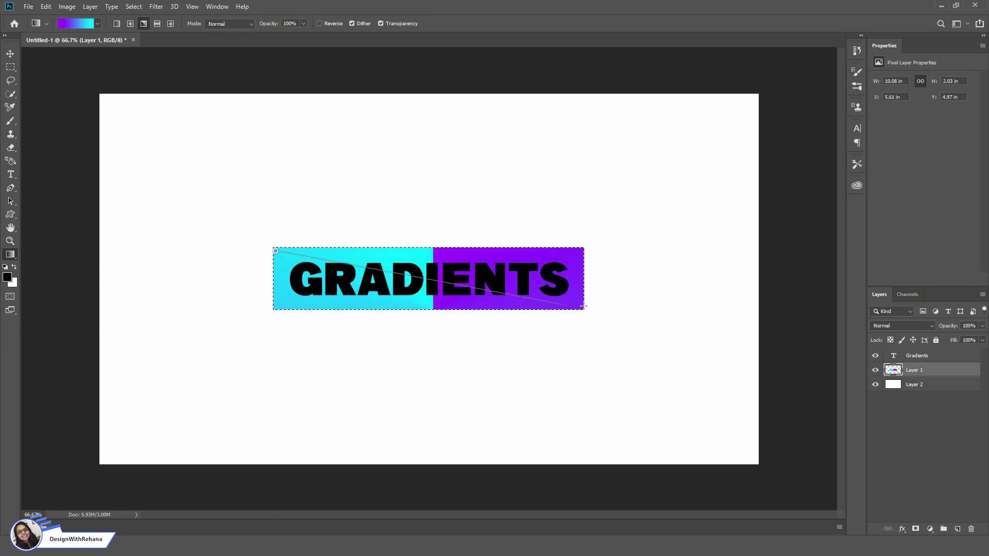
left_click_drag(577, 310, 359, 285)
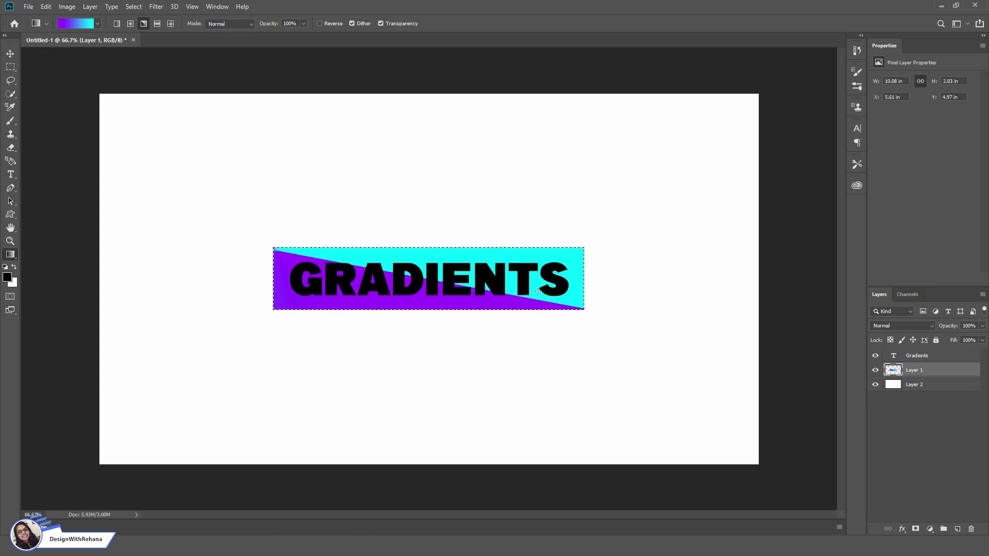
left_click_drag(430, 266, 433, 266)
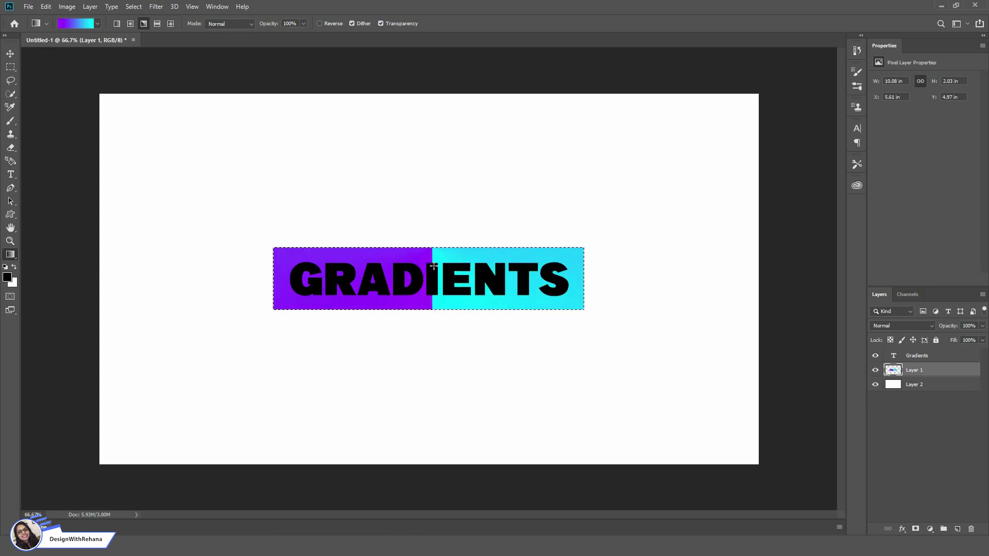